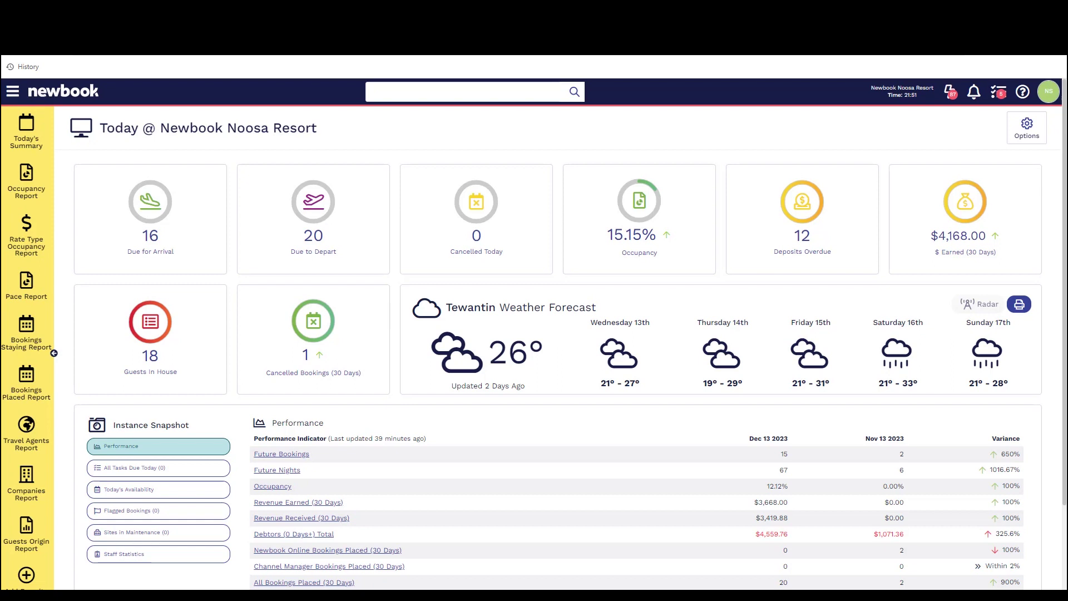
# - Open the Occupancy report and point out its title and financial-use disclaimer
pyautogui.click(289, 45)
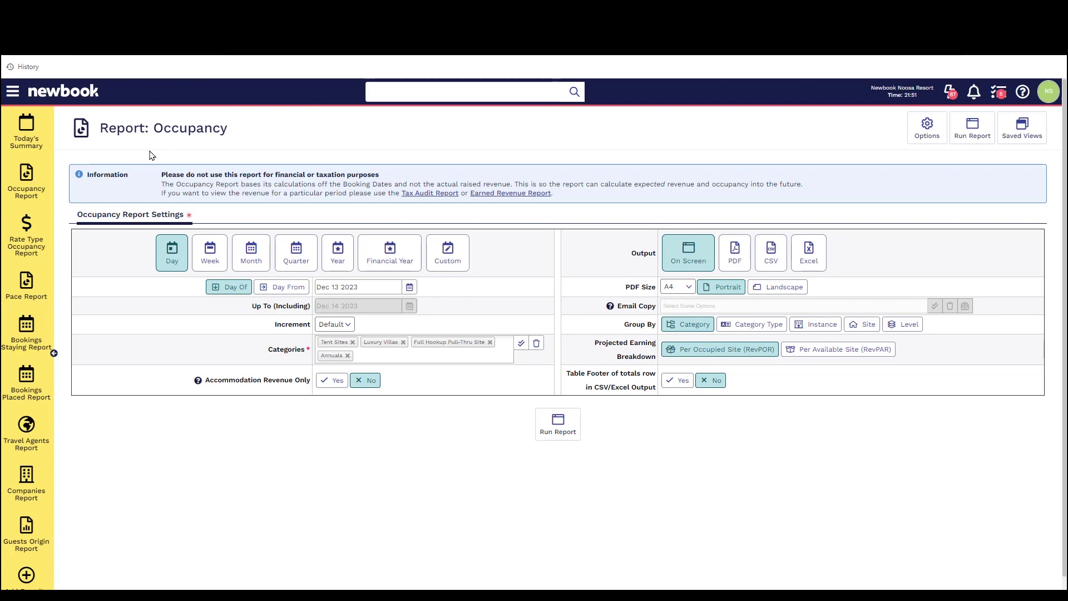
pyautogui.moveTo(117, 132); pyautogui.dragTo(271, 137)
pyautogui.click(273, 139)
pyautogui.moveTo(161, 176); pyautogui.dragTo(382, 178)
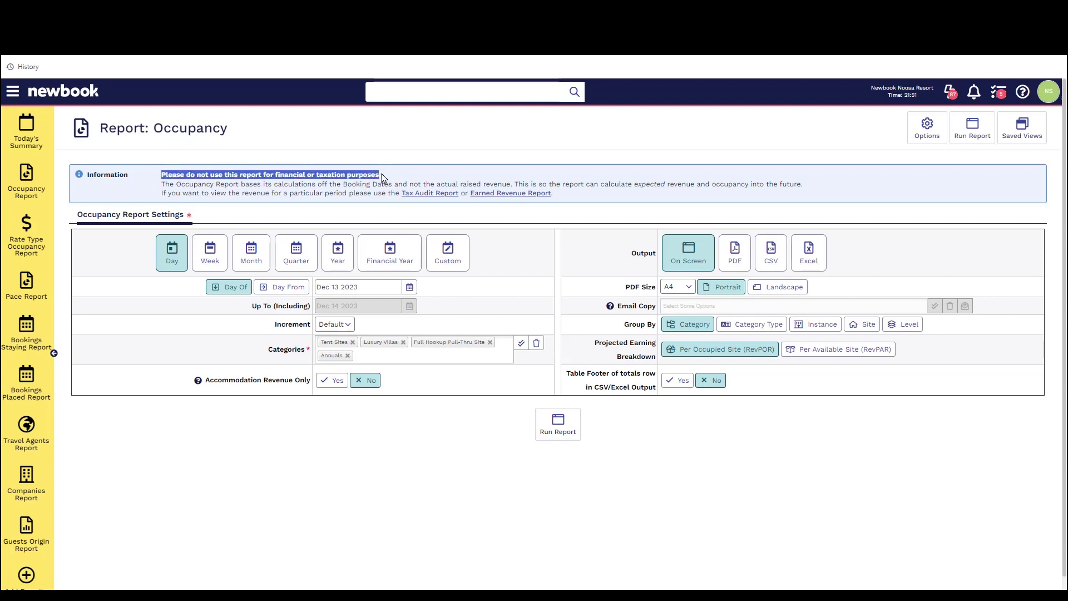
# - Set the period to Year and review the Output, Group By, Projected Earning and Categories settings
pyautogui.click(335, 260)
pyautogui.doubleClick(634, 253)
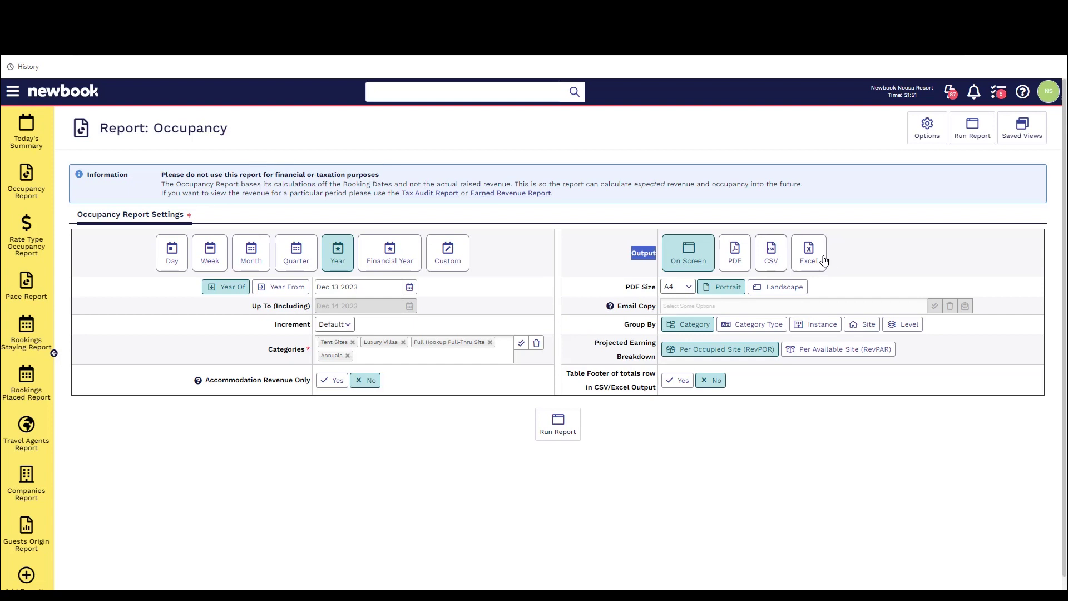
pyautogui.click(872, 268)
pyautogui.moveTo(623, 323); pyautogui.dragTo(664, 332)
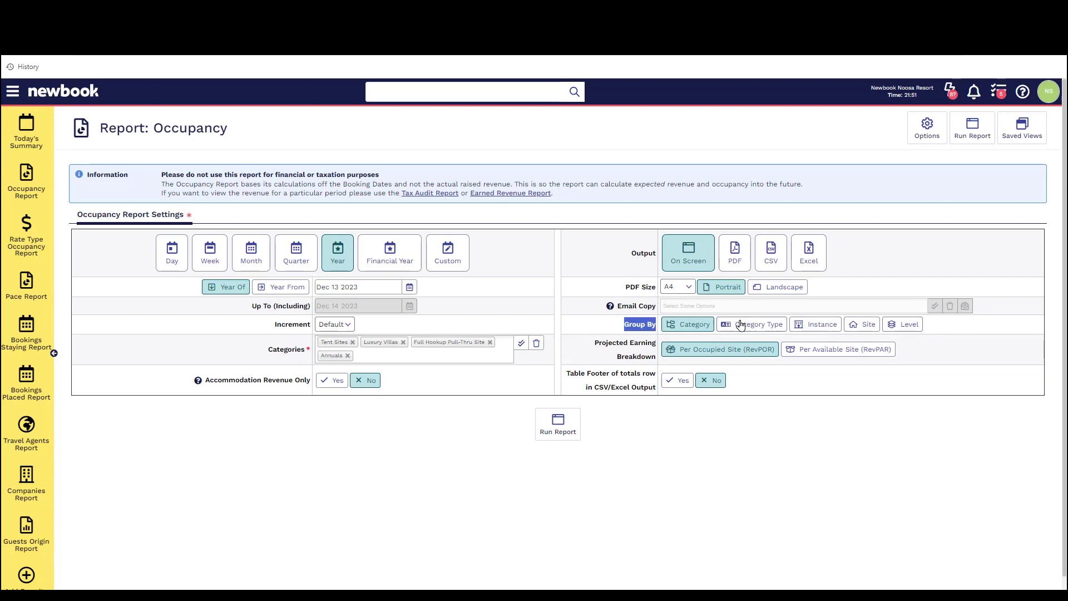
pyautogui.moveTo(601, 348); pyautogui.dragTo(656, 344)
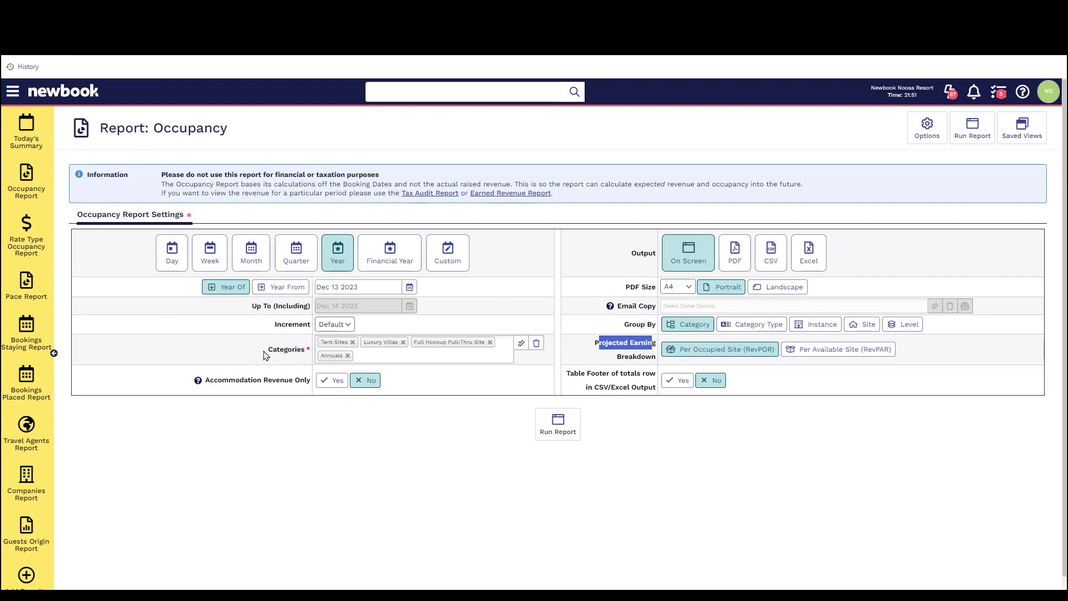
pyautogui.moveTo(264, 349); pyautogui.dragTo(309, 350)
pyautogui.moveTo(207, 381); pyautogui.dragTo(366, 416)
pyautogui.click(366, 417)
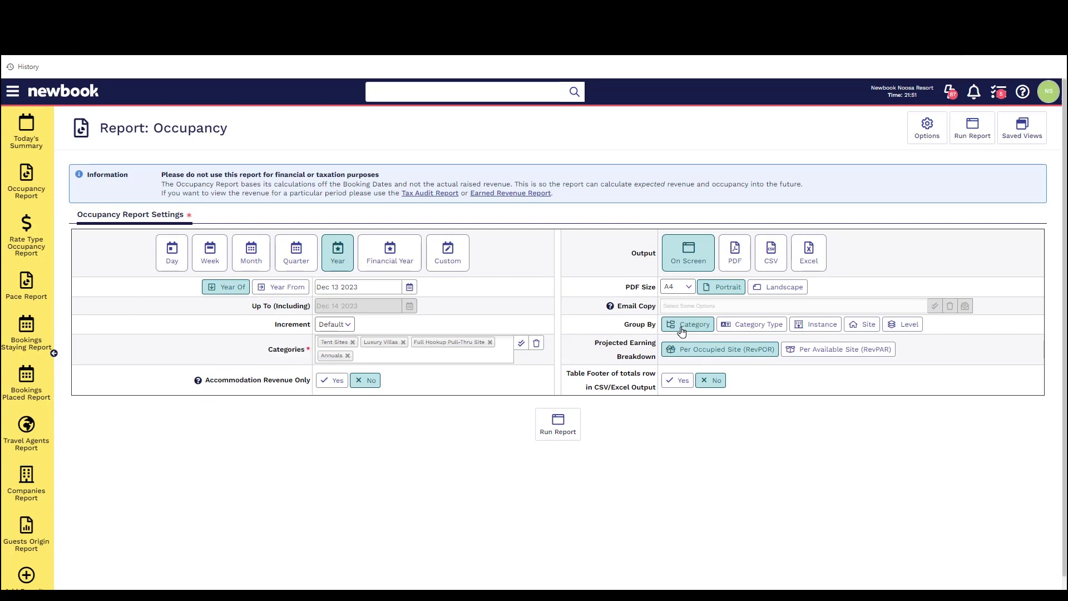
# - Run the yearly Occupancy report on screen and scroll to its results
pyautogui.click(553, 433)
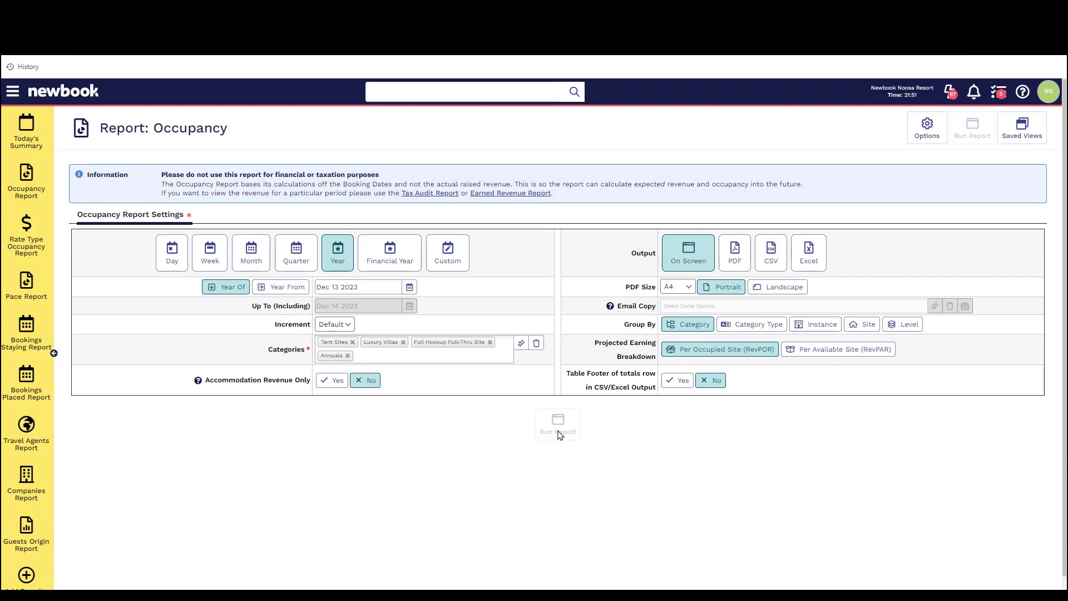
pyautogui.moveTo(214, 410); pyautogui.dragTo(68, 406)
pyautogui.scroll(-3, 139, 406)
pyautogui.moveTo(372, 374); pyautogui.dragTo(72, 373)
pyautogui.moveTo(192, 246); pyautogui.dragTo(122, 246)
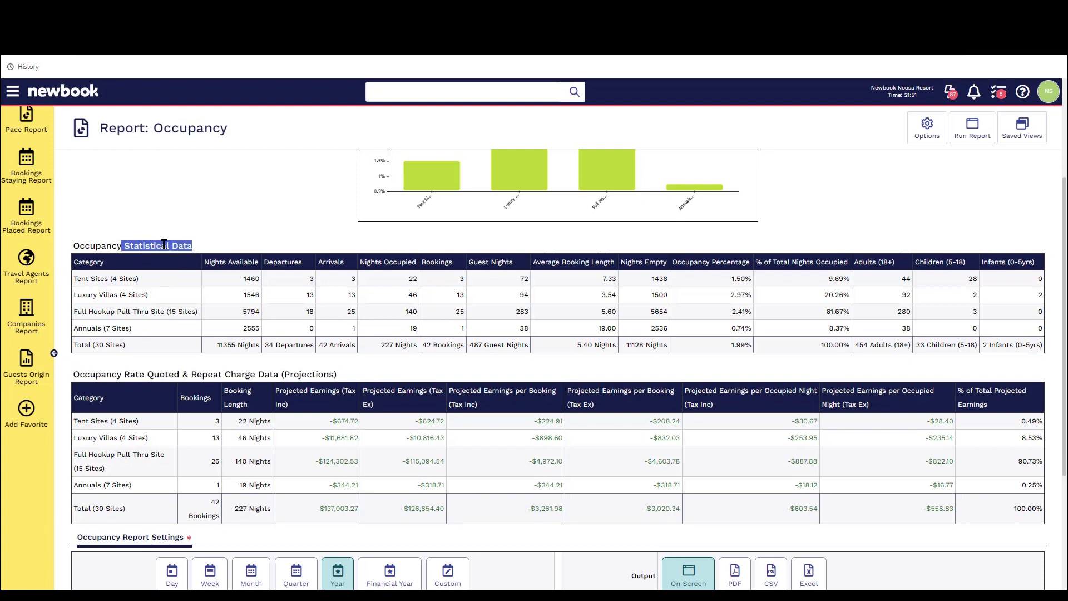
# - Point out the Tent Sites statistics figures and its projected earnings row
pyautogui.moveTo(243, 285); pyautogui.dragTo(1009, 288)
pyautogui.click(988, 302)
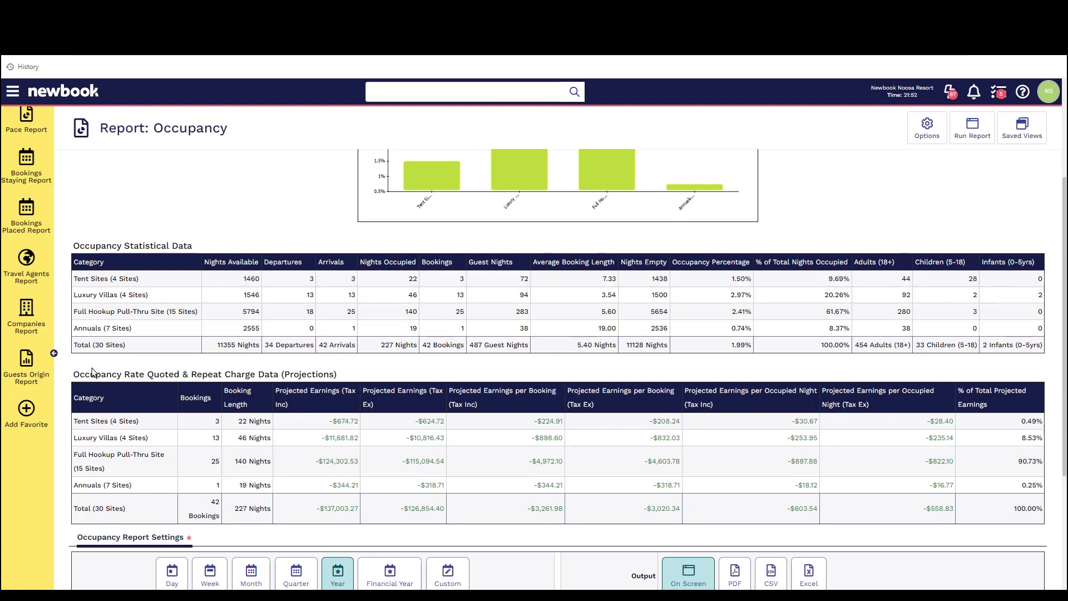
pyautogui.moveTo(89, 374); pyautogui.dragTo(318, 374)
pyautogui.click(341, 375)
pyautogui.moveTo(233, 427); pyautogui.dragTo(1030, 420)
pyautogui.click(1031, 420)
# - Point out the Tent Sites, Luxury Villas (4 Sites) and Full Hookup Pull-Thru Site categories
pyautogui.moveTo(73, 279); pyautogui.dragTo(146, 285)
pyautogui.moveTo(73, 295); pyautogui.dragTo(148, 295)
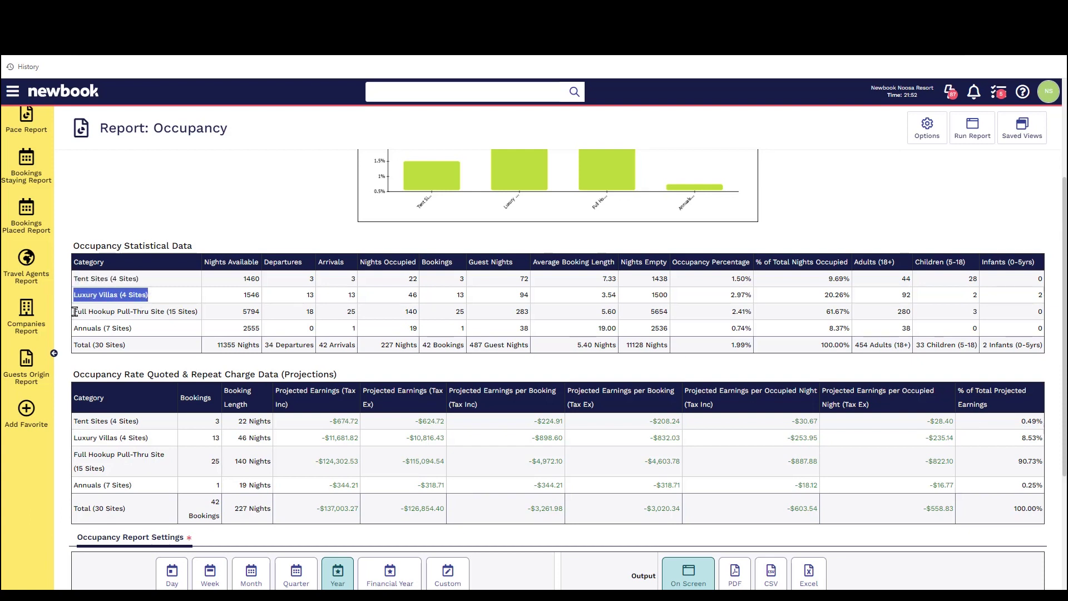
pyautogui.moveTo(75, 311); pyautogui.dragTo(202, 313)
pyautogui.click(135, 334)
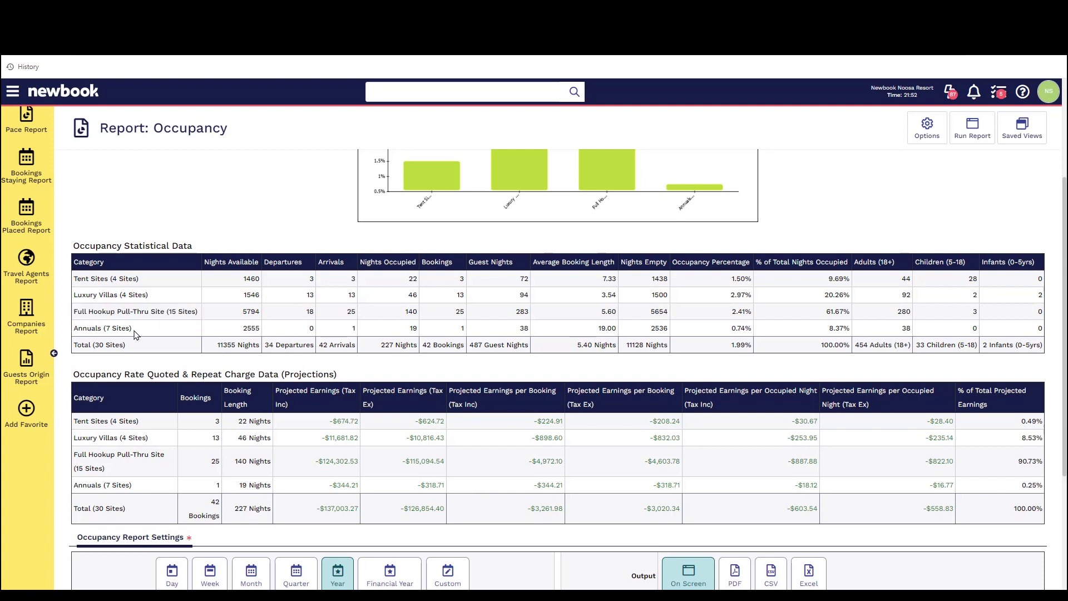
# - Rerun the Occupancy report grouped by Category Type and review the category type names
pyautogui.scroll(-3, 903, 455)
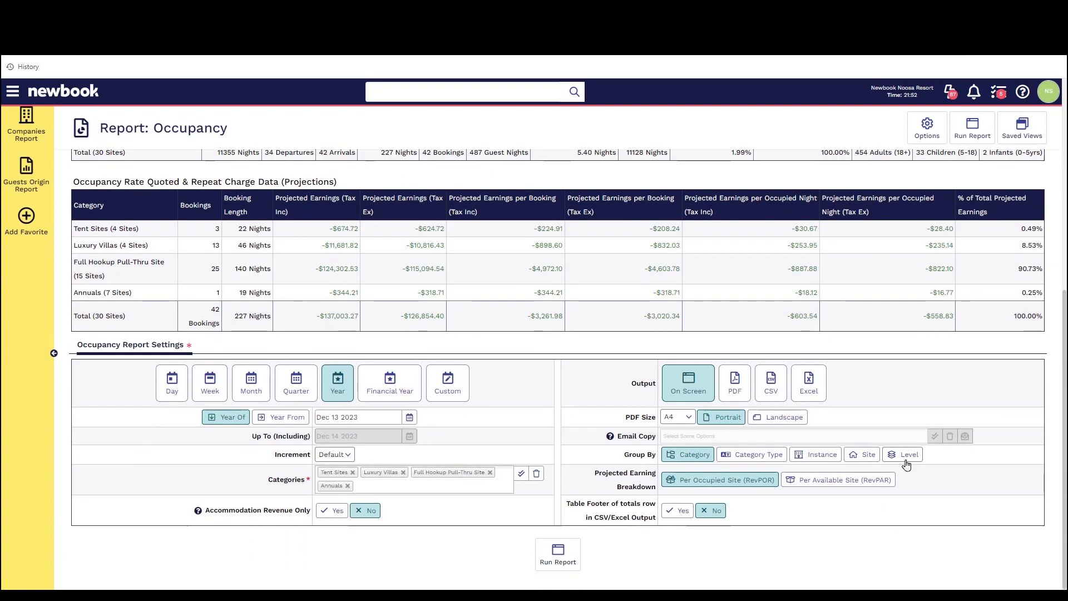
pyautogui.moveTo(622, 454); pyautogui.dragTo(659, 456)
pyautogui.click(770, 459)
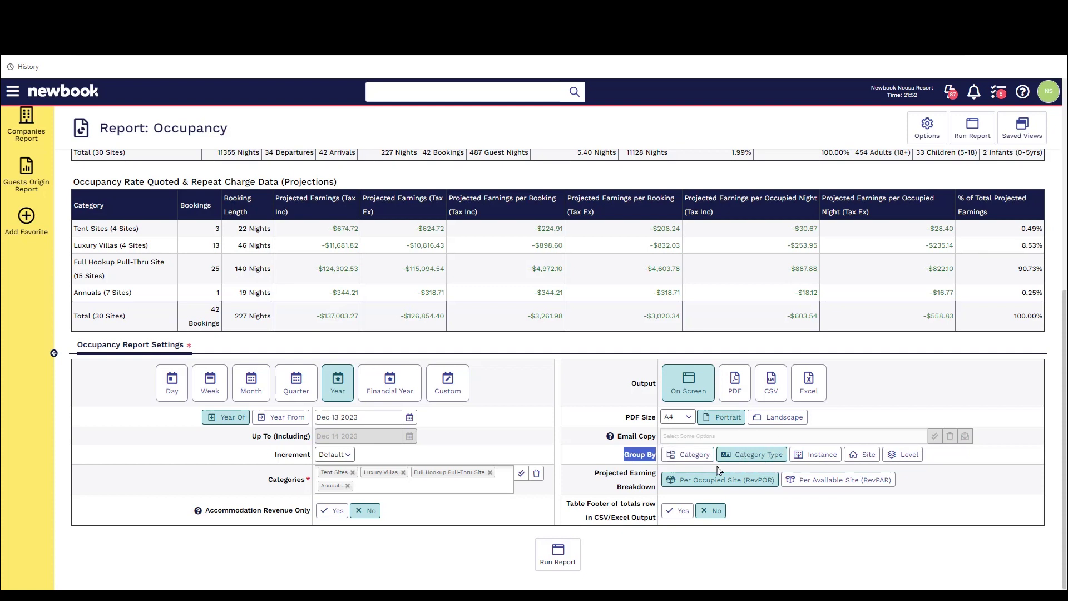
pyautogui.click(558, 554)
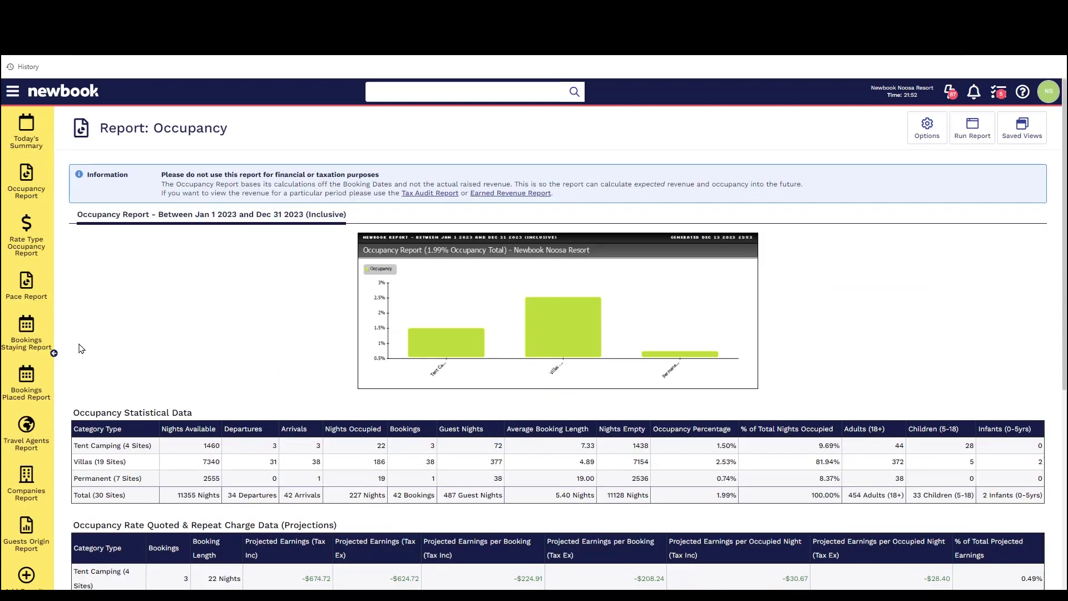
pyautogui.moveTo(76, 445); pyautogui.dragTo(149, 483)
pyautogui.scroll(-6, 765, 479)
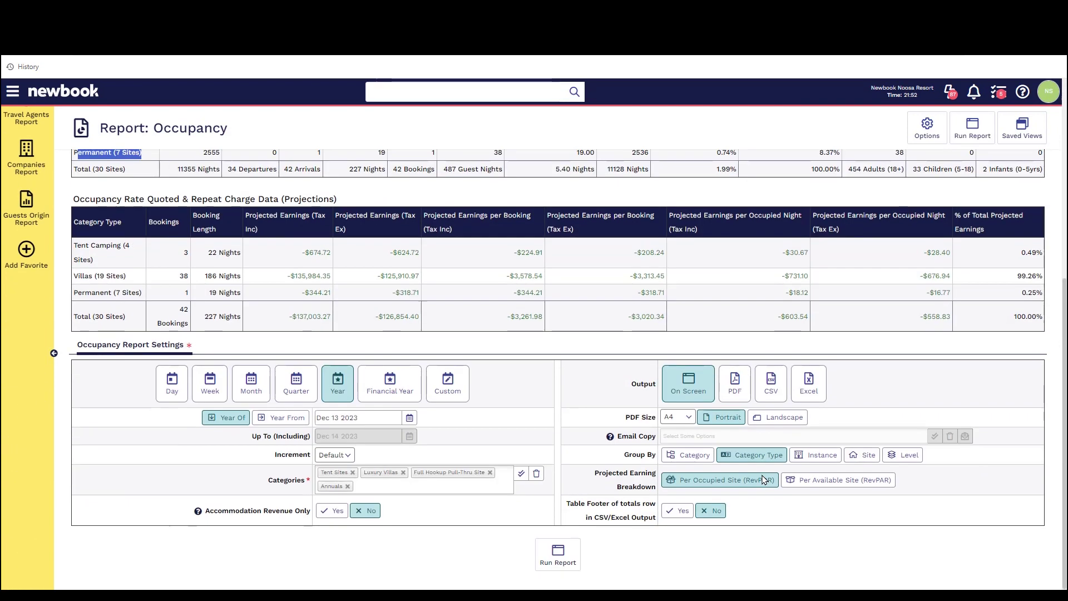
# - Rerun the report grouped by Site and scroll through the individual site rows
pyautogui.click(871, 459)
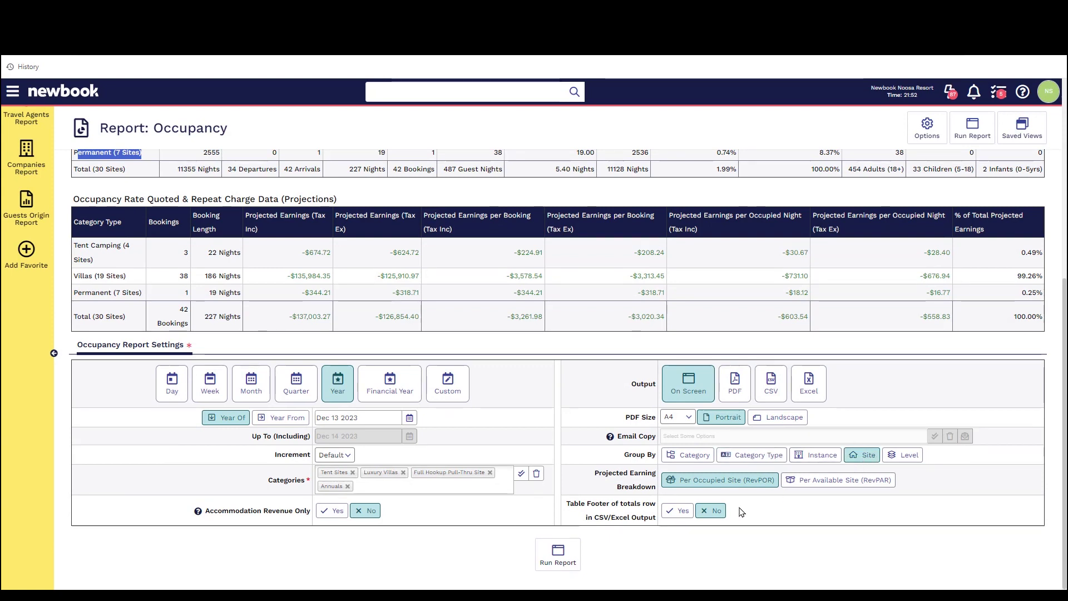
pyautogui.click(558, 553)
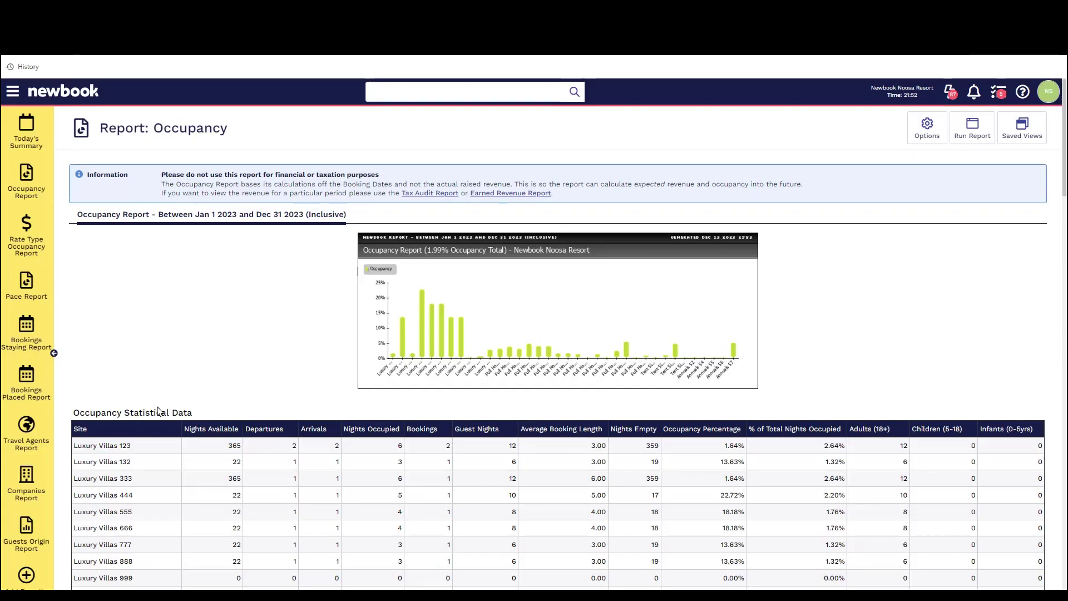
pyautogui.scroll(-2, 150, 428)
pyautogui.moveTo(92, 337); pyautogui.dragTo(410, 341)
pyautogui.click(827, 482)
pyautogui.scroll(-1, 835, 481)
pyautogui.scroll(-20, 834, 481)
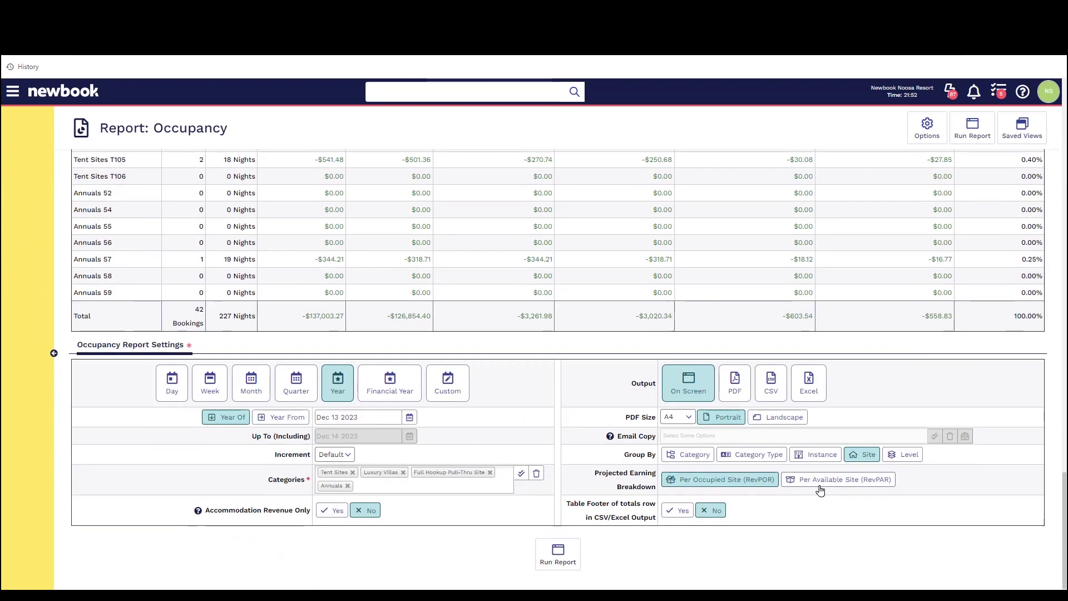
# - Rerun the report grouped by Instance in Month increments and review the February 2023 row
pyautogui.click(815, 458)
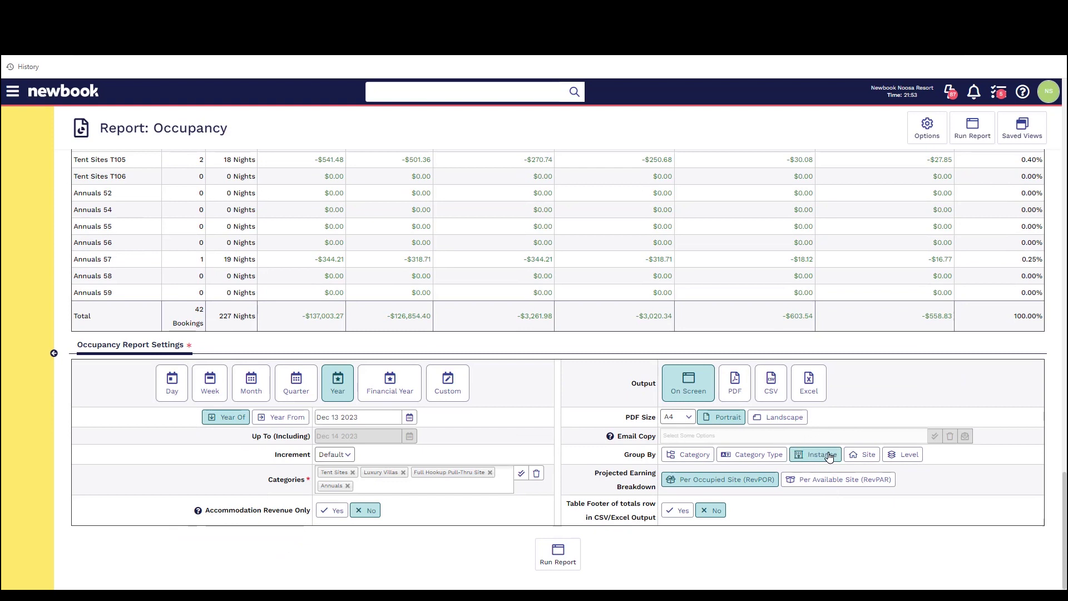
pyautogui.click(334, 454)
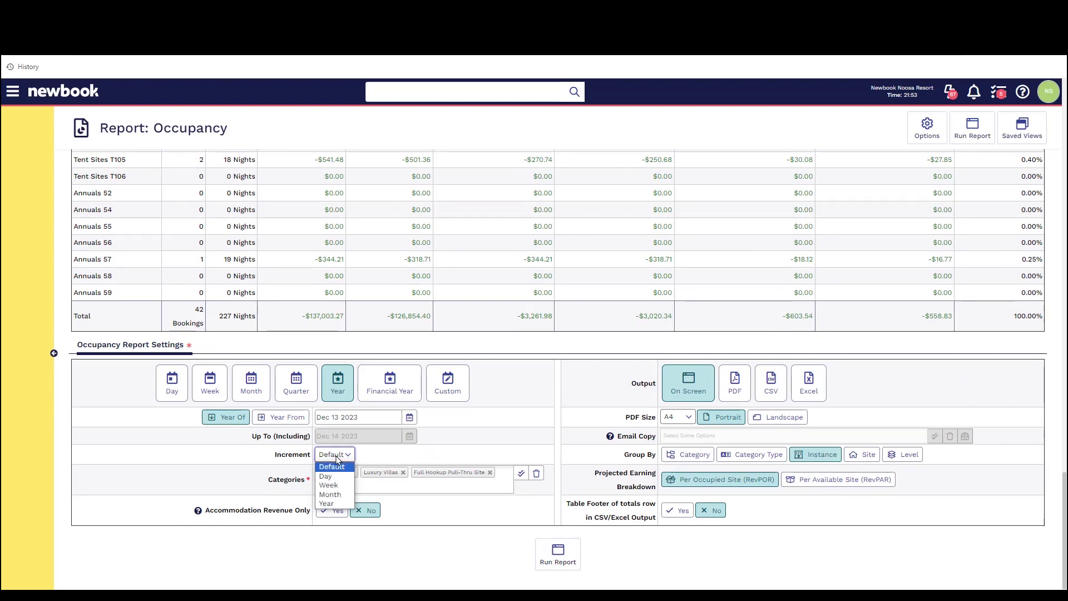
pyautogui.click(340, 491)
pyautogui.click(561, 555)
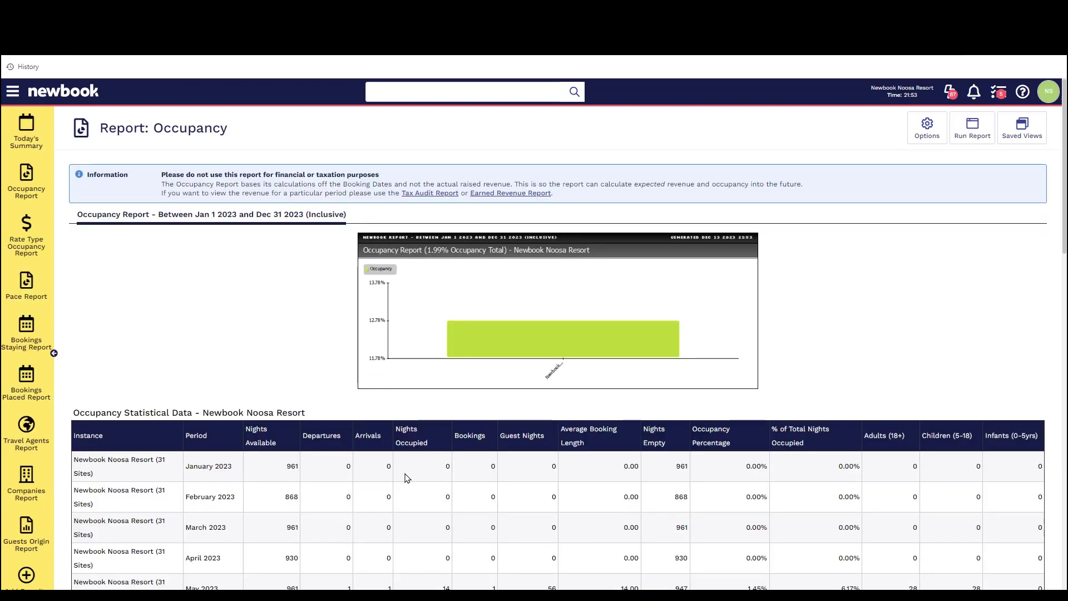
pyautogui.scroll(-2, 407, 478)
pyautogui.moveTo(89, 348); pyautogui.dragTo(237, 361)
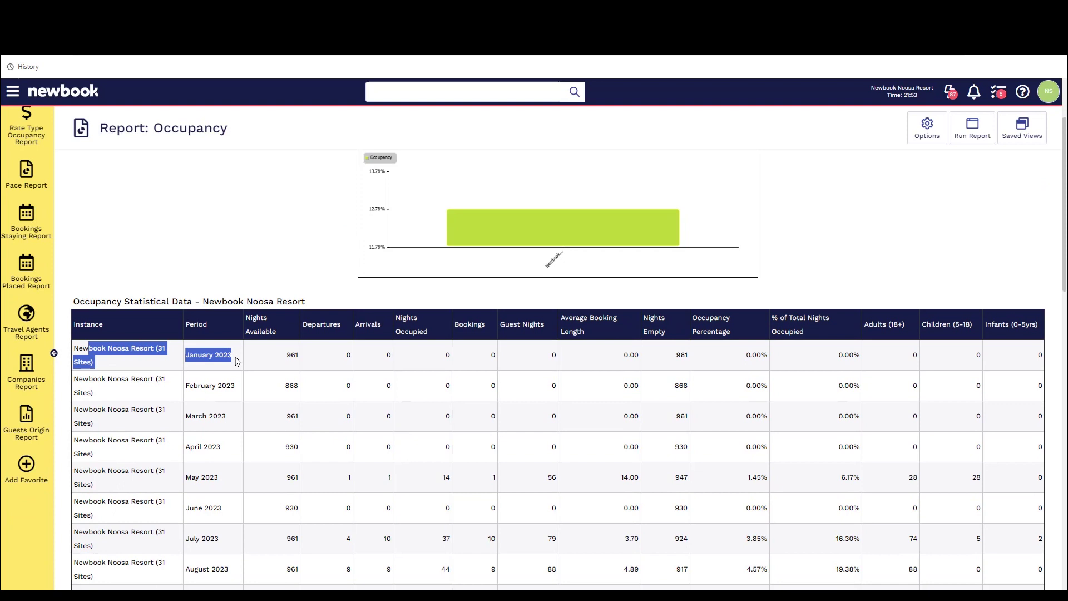
pyautogui.moveTo(167, 389); pyautogui.dragTo(249, 393)
pyautogui.click(818, 477)
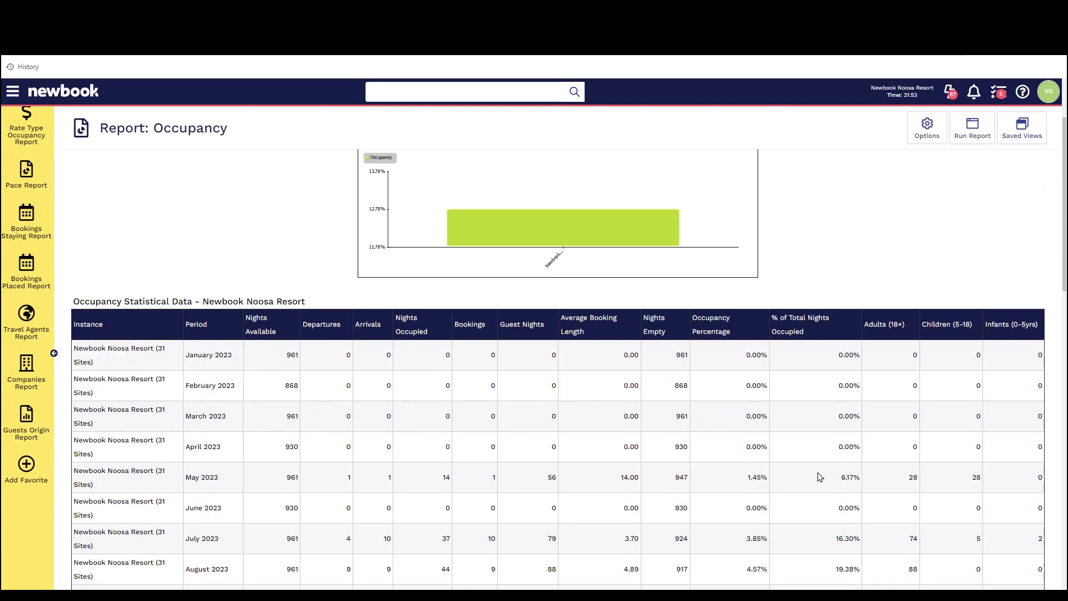
pyautogui.scroll(-15, 819, 476)
# - Switch Group By to Level and move on to the Rate Type Occupancy report settings
pyautogui.click(913, 455)
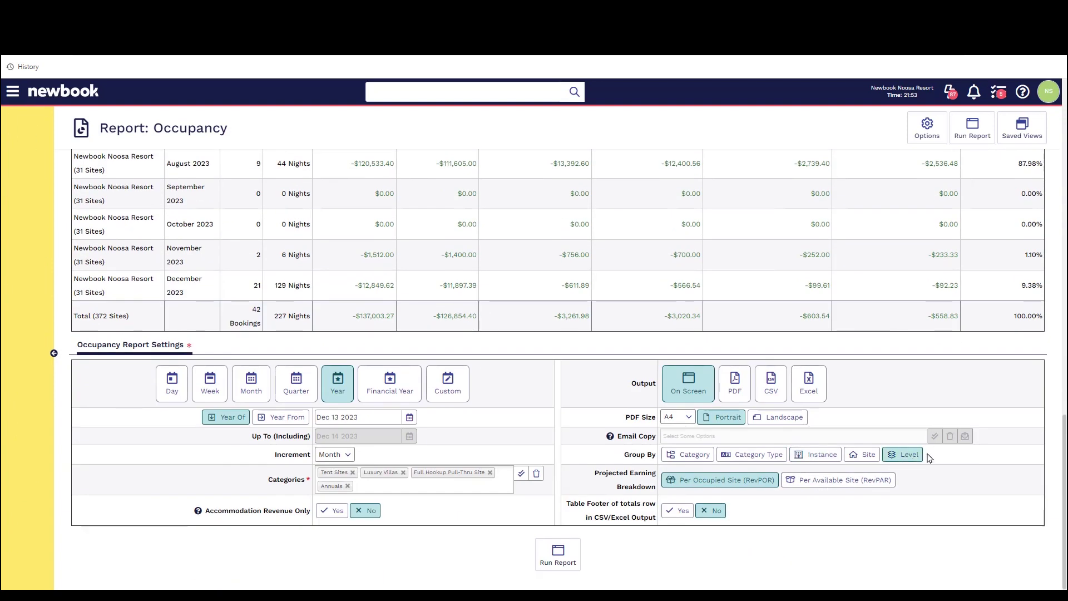
pyautogui.click(565, 555)
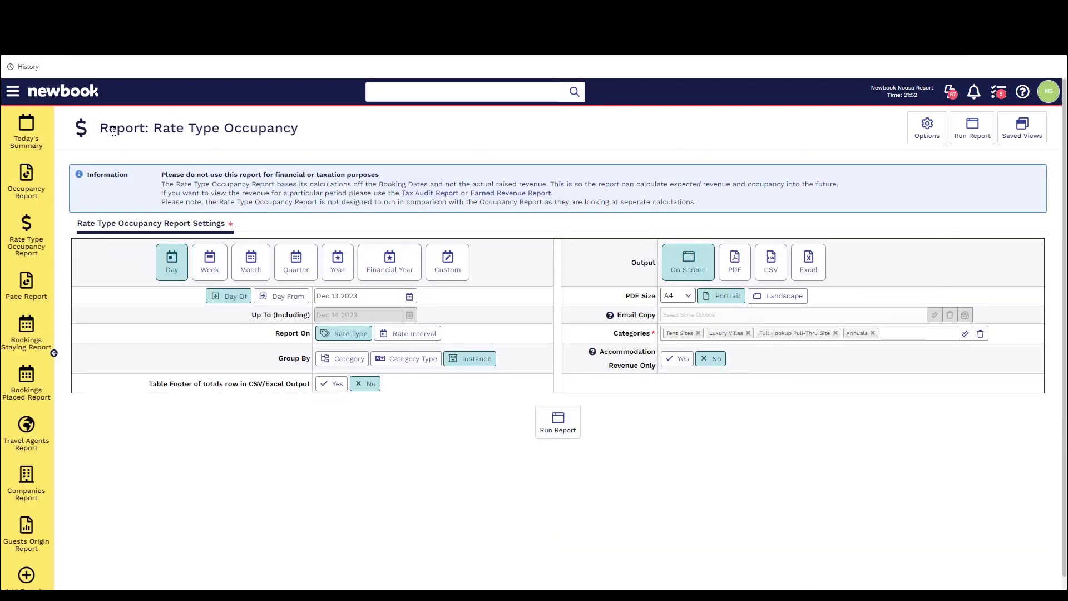
pyautogui.moveTo(100, 128); pyautogui.dragTo(328, 132)
# - Review the Report On, grouping, Categories and Accommodation Revenue Only settings
pyautogui.click(337, 132)
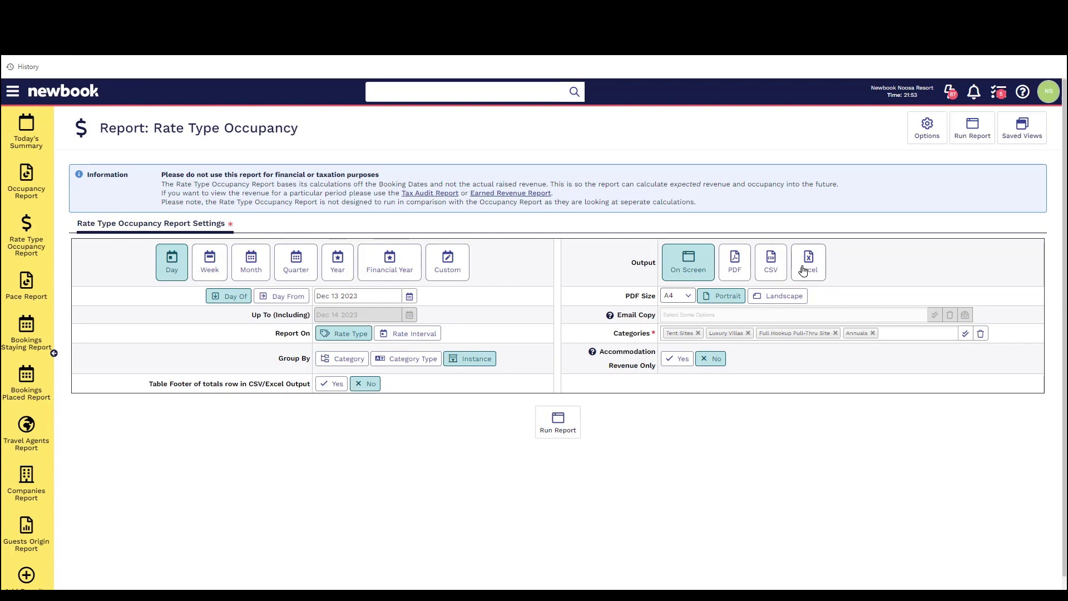
pyautogui.moveTo(273, 336); pyautogui.dragTo(311, 335)
pyautogui.click(295, 336)
pyautogui.moveTo(280, 361); pyautogui.dragTo(312, 362)
pyautogui.moveTo(612, 334); pyautogui.dragTo(668, 340)
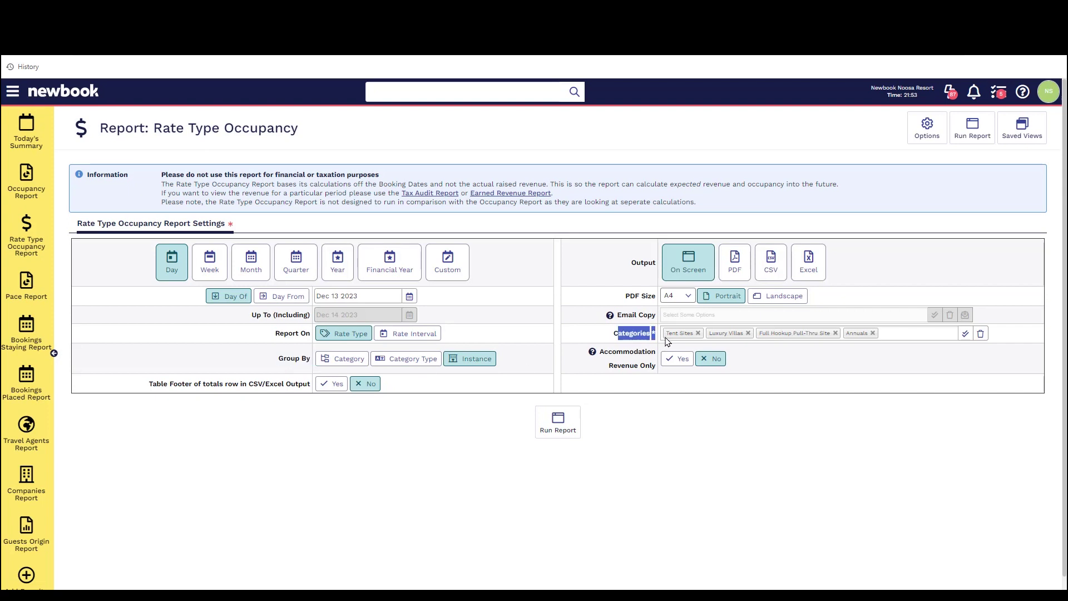
pyautogui.moveTo(605, 351); pyautogui.dragTo(657, 372)
# - Run the report for the whole year and point out the Daily Rate + Firewood row
pyautogui.click(537, 470)
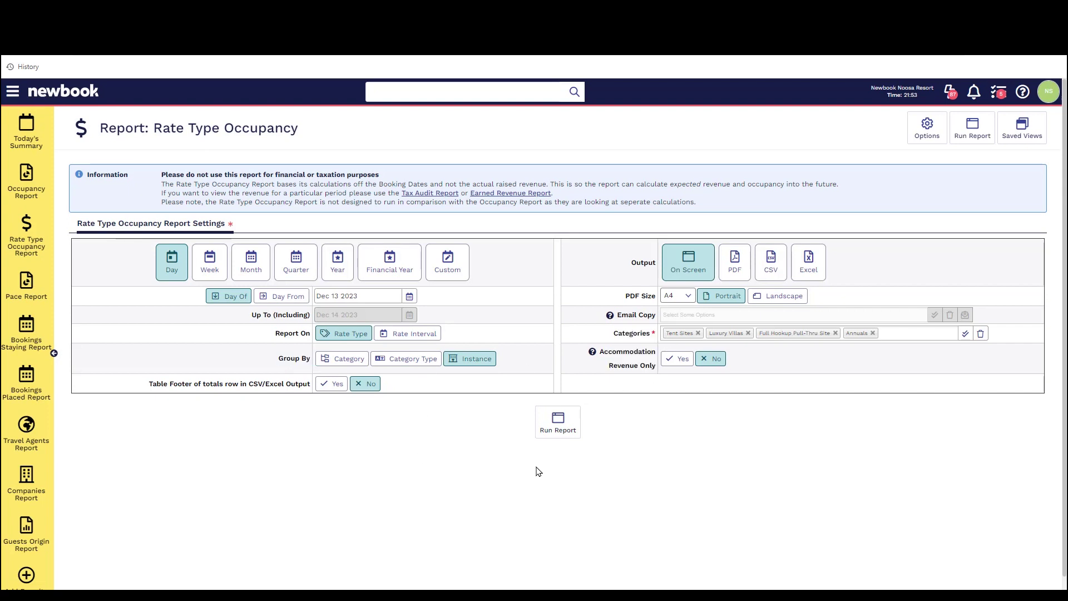
pyautogui.click(328, 262)
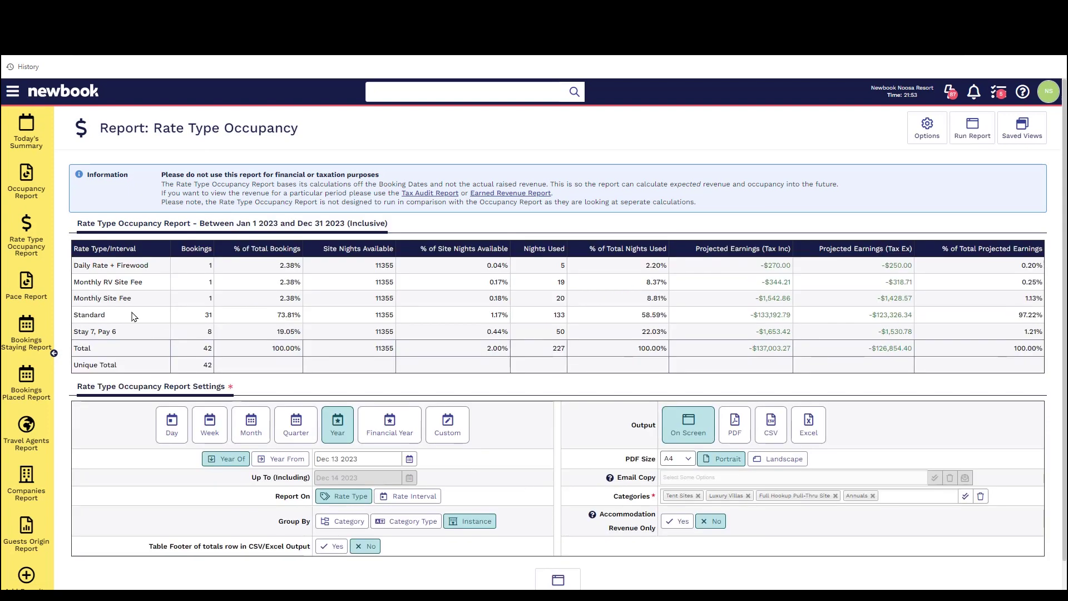
pyautogui.moveTo(74, 264); pyautogui.dragTo(326, 264)
pyautogui.click(328, 269)
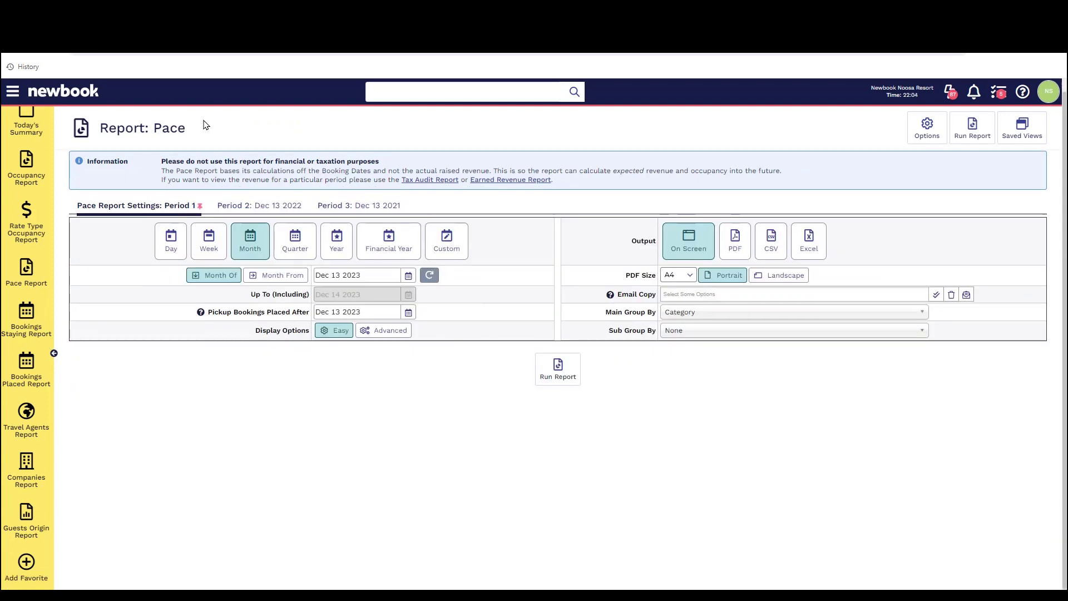
# - Point out the Pace report title on its settings page
pyautogui.moveTo(205, 125); pyautogui.dragTo(99, 127)
pyautogui.click(99, 126)
pyautogui.moveTo(99, 126); pyautogui.dragTo(226, 137)
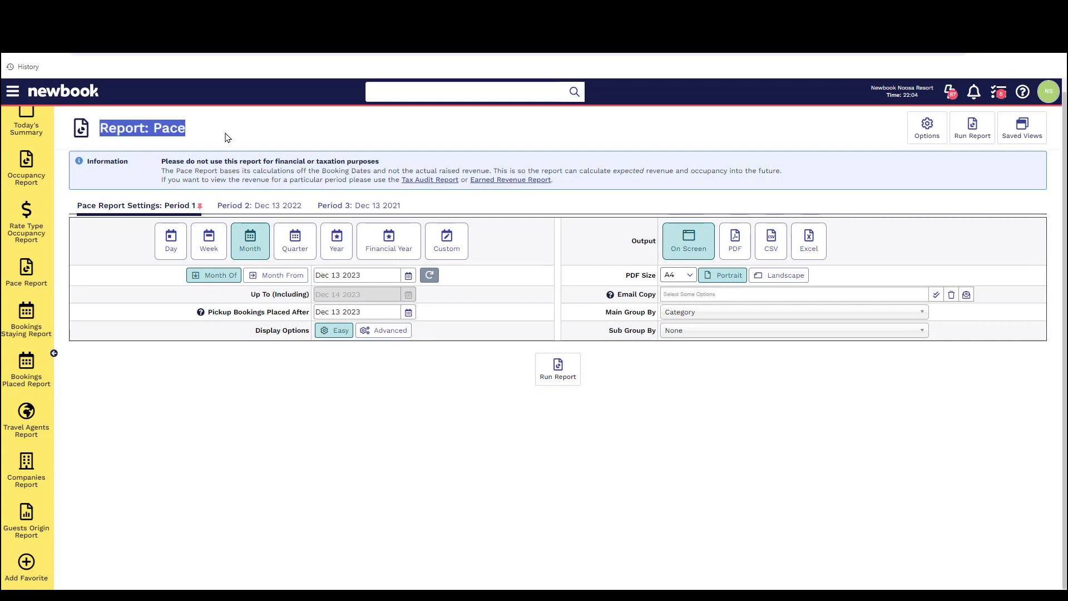
pyautogui.click(228, 137)
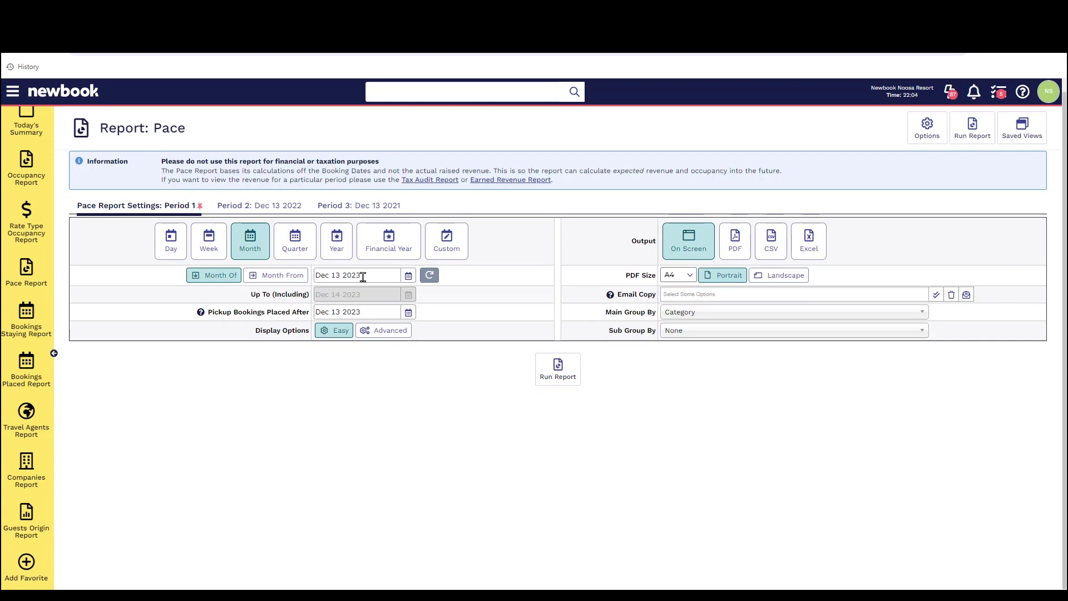
# - Enable the Period 3 comparison and run the Pace report on screen
pyautogui.click(276, 205)
pyautogui.click(334, 207)
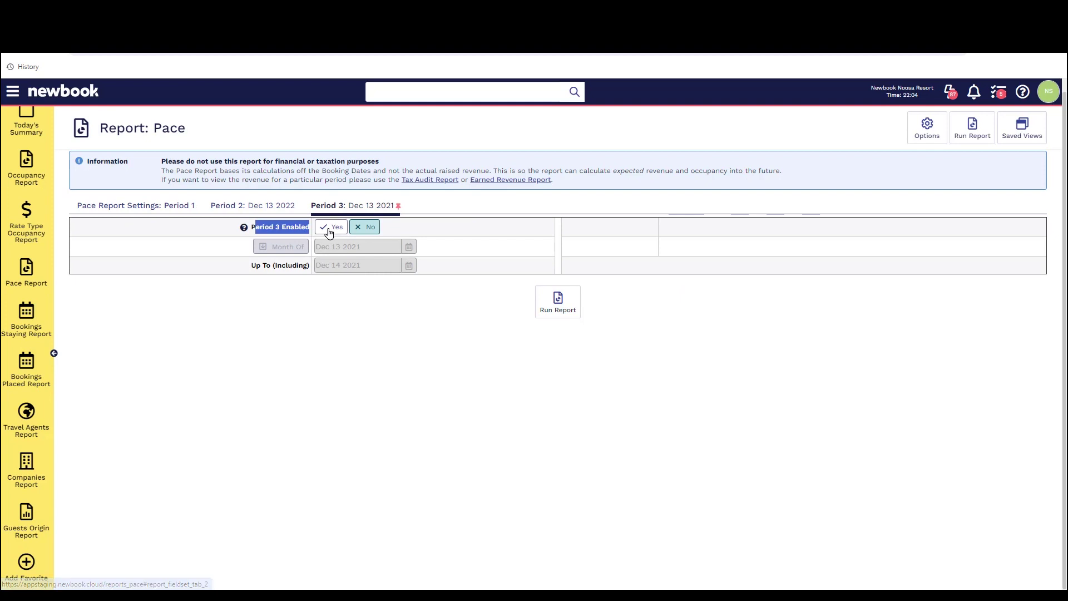
pyautogui.click(329, 231)
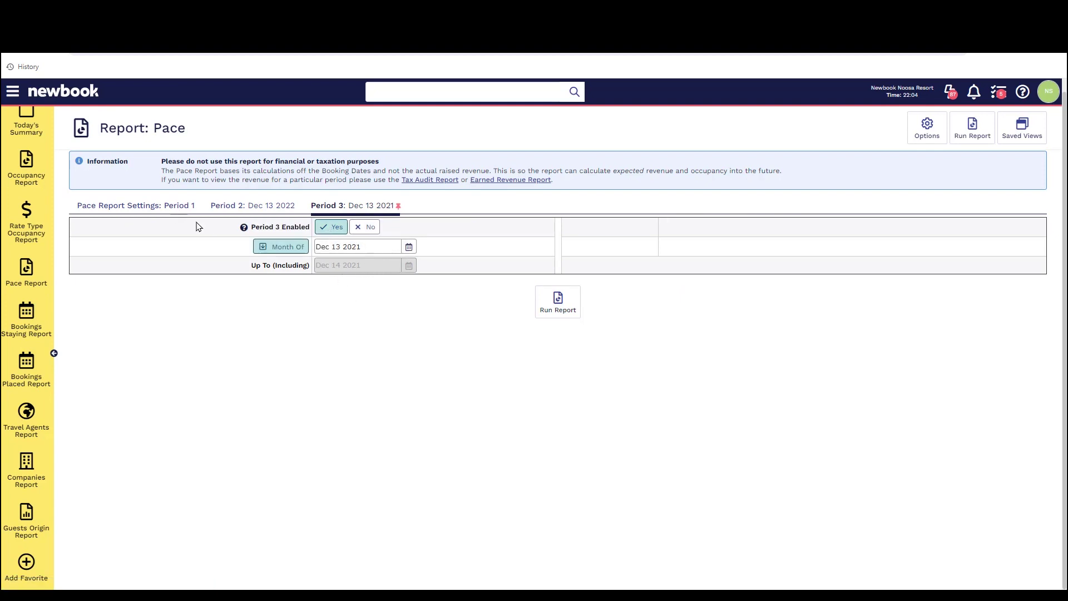
pyautogui.click(550, 315)
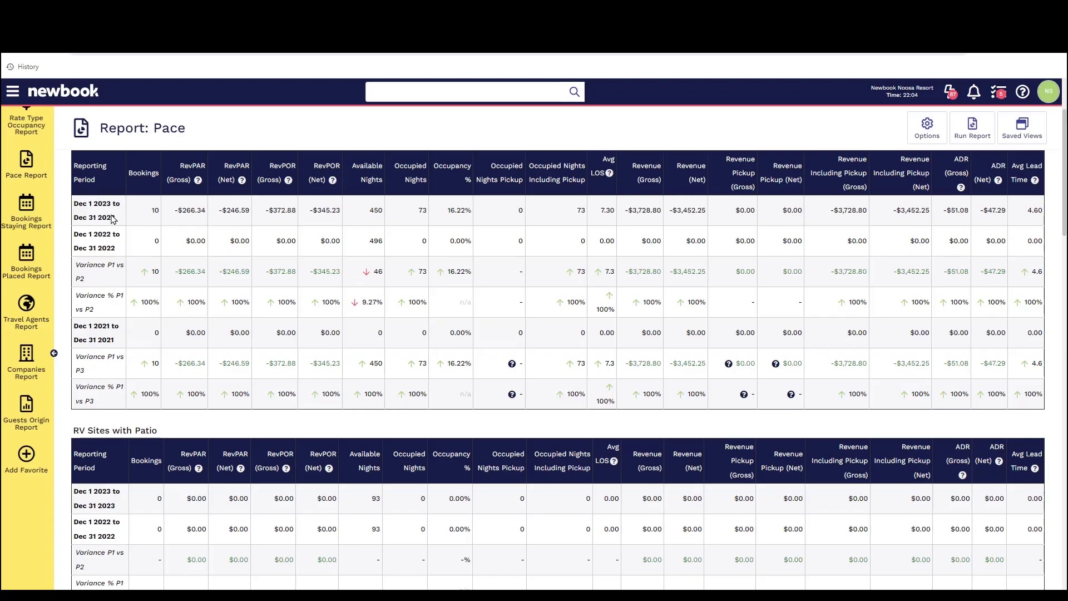
pyautogui.scroll(2, 111, 219)
pyautogui.tripleClick(97, 266)
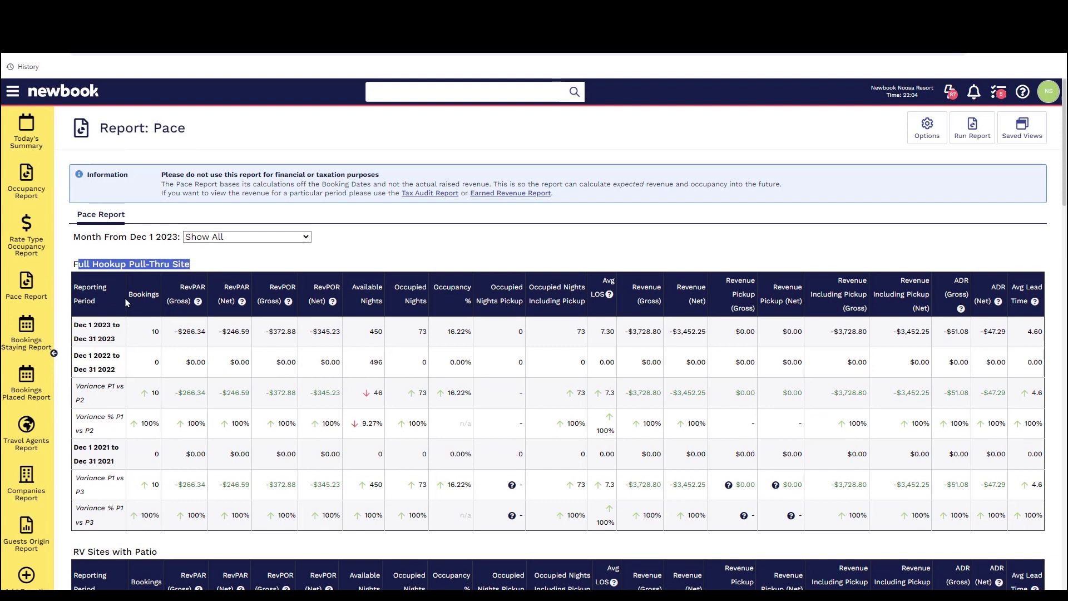
pyautogui.moveTo(78, 329); pyautogui.dragTo(116, 526)
pyautogui.click(115, 523)
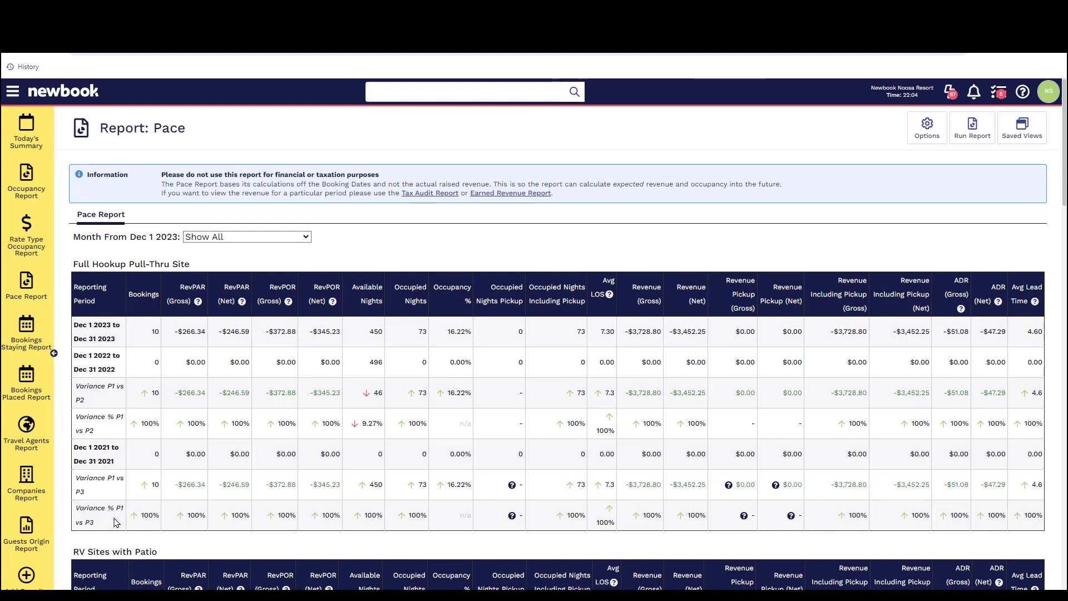
pyautogui.scroll(-8, 115, 521)
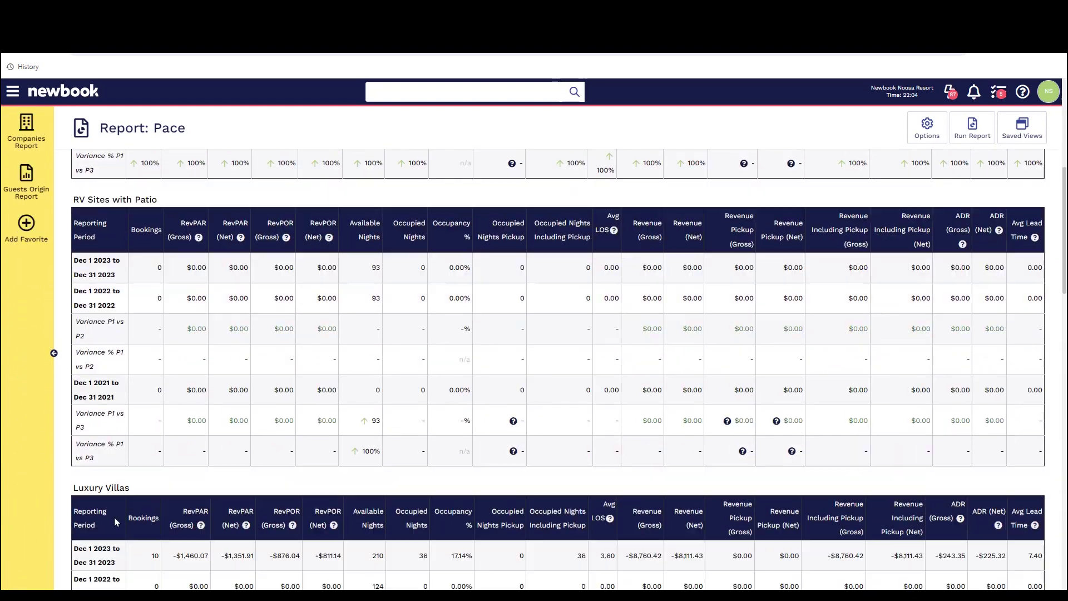
pyautogui.scroll(5, 115, 522)
pyautogui.scroll(3, 115, 521)
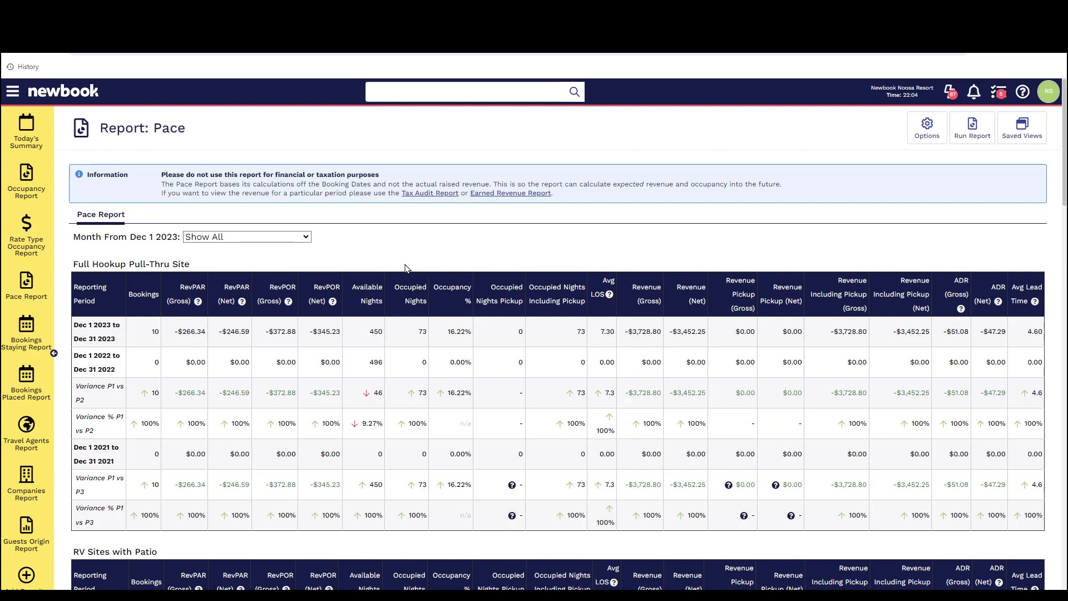
# - Filter the Pace results to Full Hookup Pull-Thru Site, then to Grand Total figures
pyautogui.click(279, 237)
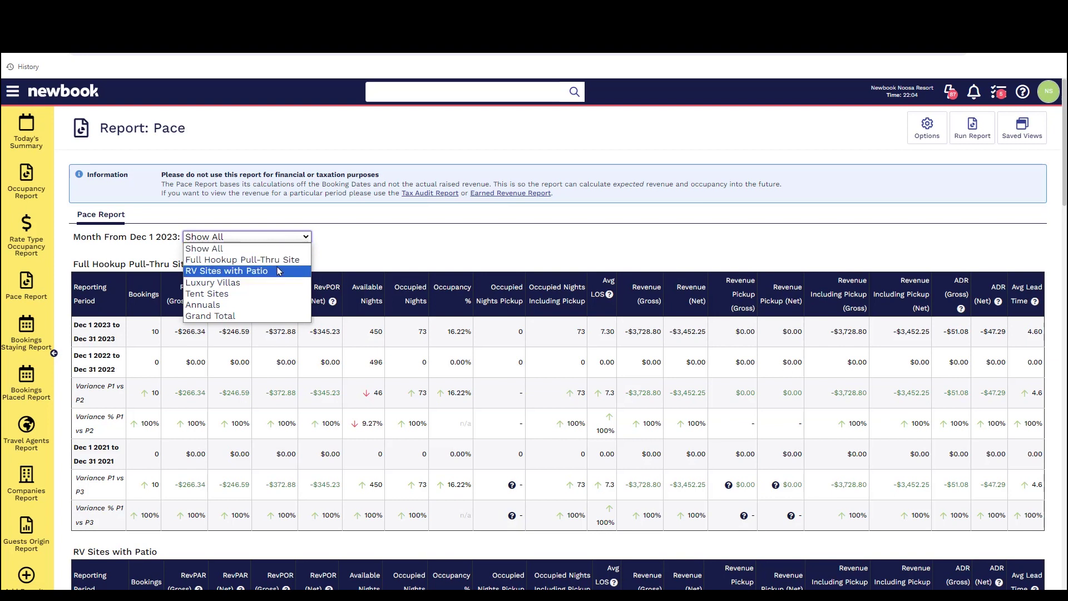
pyautogui.click(278, 260)
pyautogui.click(272, 238)
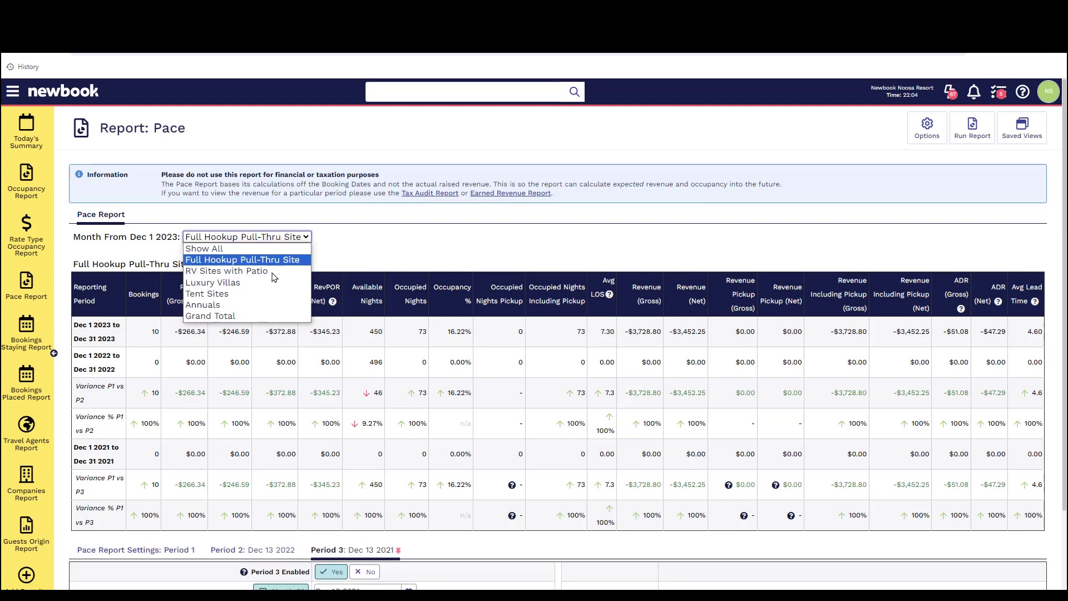
pyautogui.click(258, 316)
pyautogui.moveTo(76, 263); pyautogui.dragTo(125, 275)
pyautogui.click(116, 285)
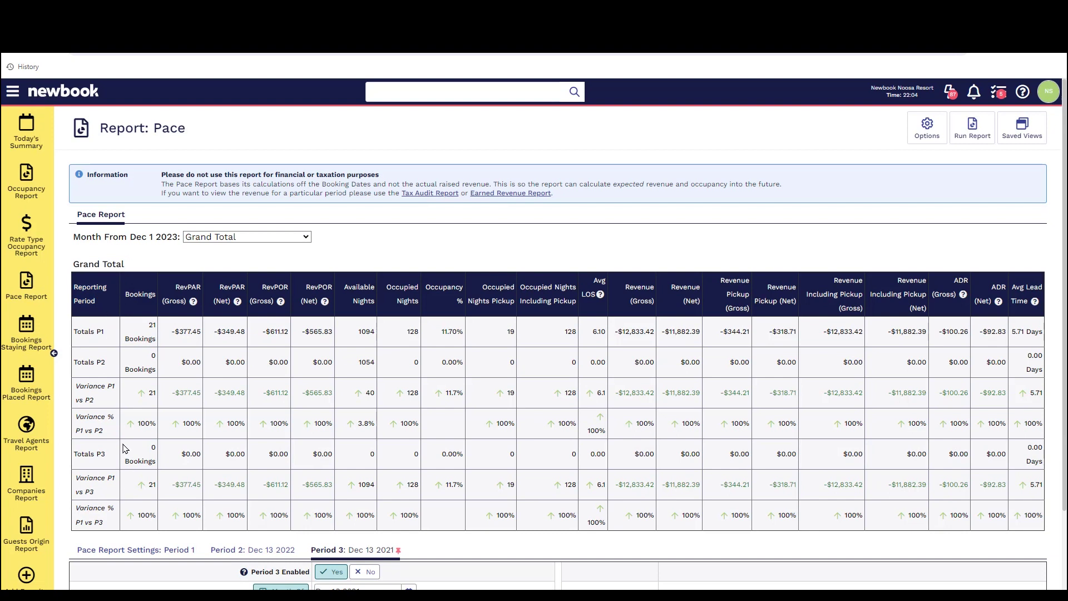
# - Reveal the Advanced options on the Period 1 settings, including Enable Grouping Selection
pyautogui.scroll(-2, 123, 449)
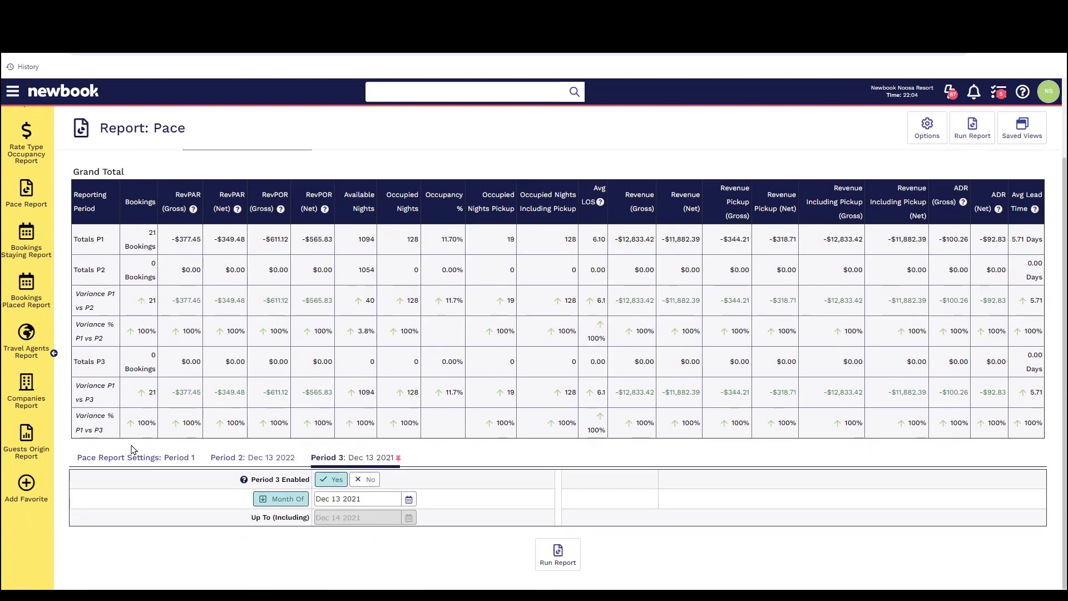
pyautogui.click(135, 456)
pyautogui.scroll(-2, 390, 518)
pyautogui.click(387, 516)
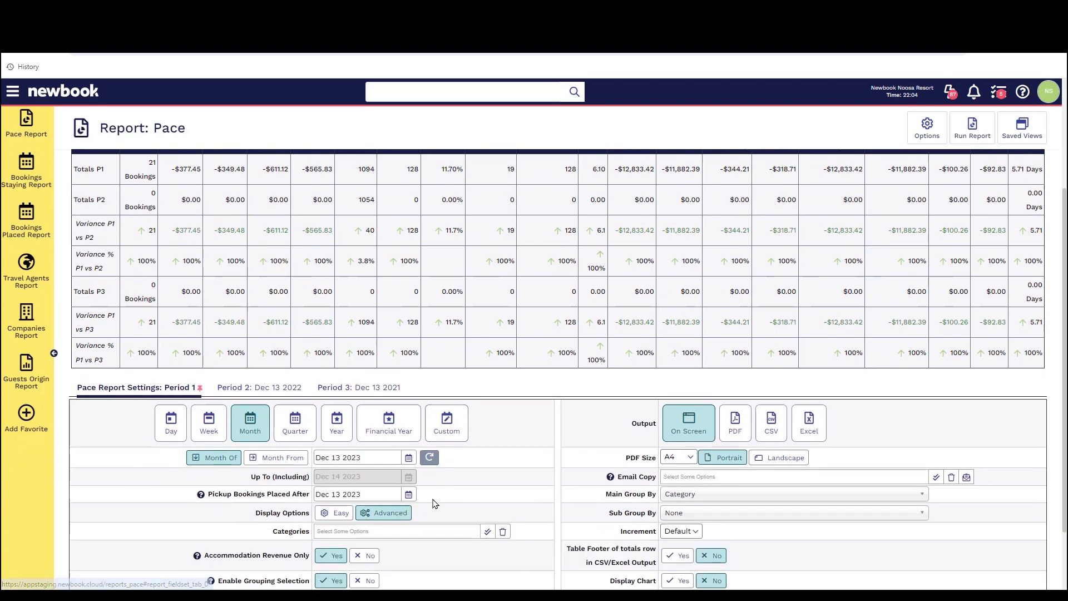
pyautogui.scroll(-2, 279, 524)
pyautogui.moveTo(224, 506); pyautogui.dragTo(418, 495)
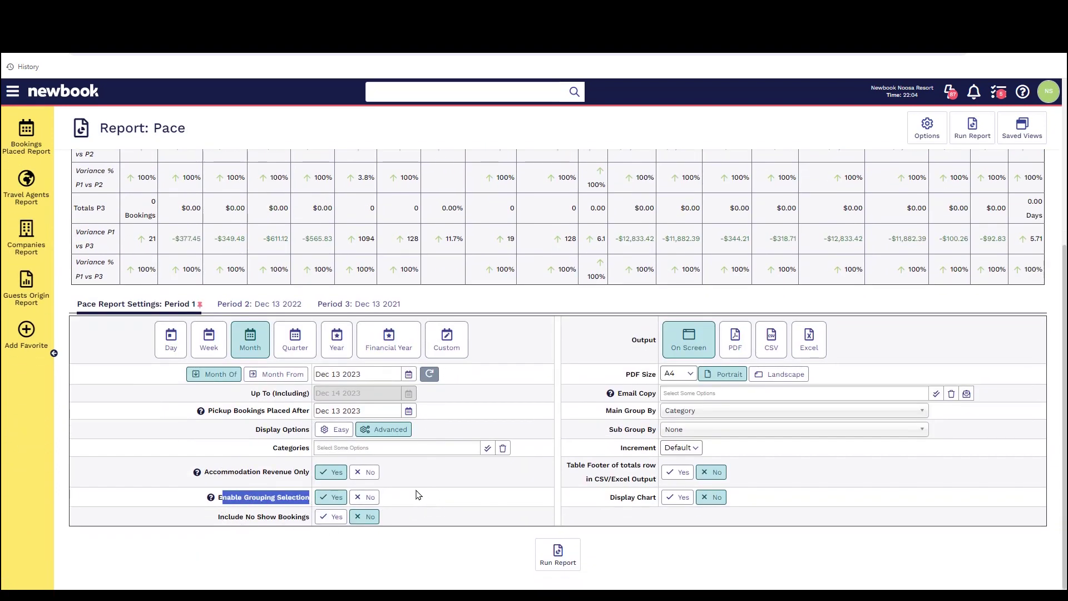
pyautogui.click(418, 494)
# - Review the Categories, sub-grouping and increment options, leaving increment at Default
pyautogui.moveTo(254, 443); pyautogui.dragTo(315, 449)
pyautogui.click(612, 412)
pyautogui.moveTo(614, 429); pyautogui.dragTo(657, 448)
pyautogui.click(681, 448)
pyautogui.click(706, 451)
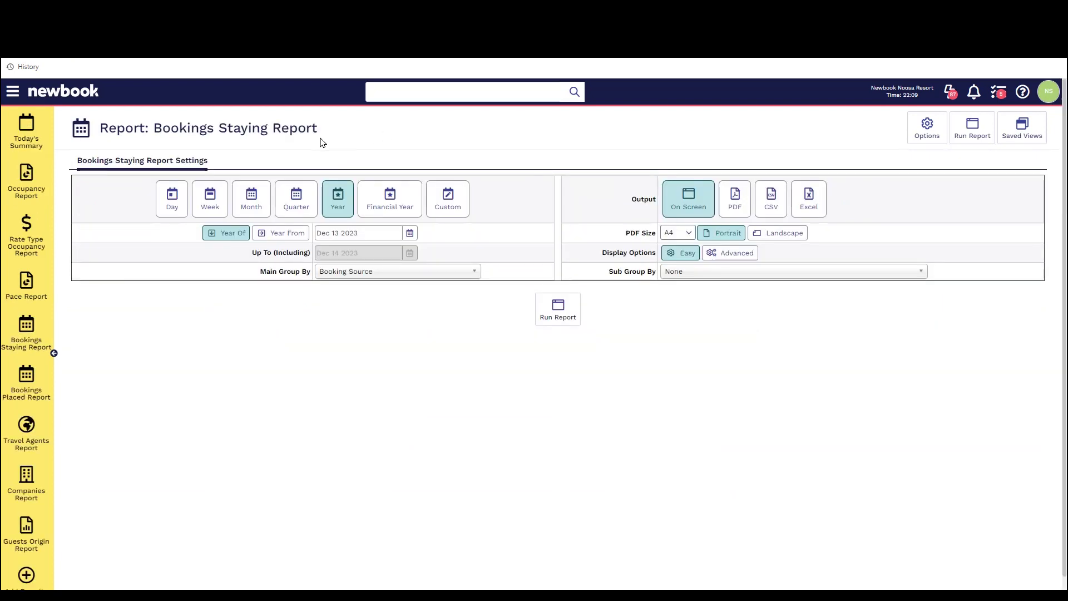
pyautogui.moveTo(320, 138); pyautogui.dragTo(98, 133)
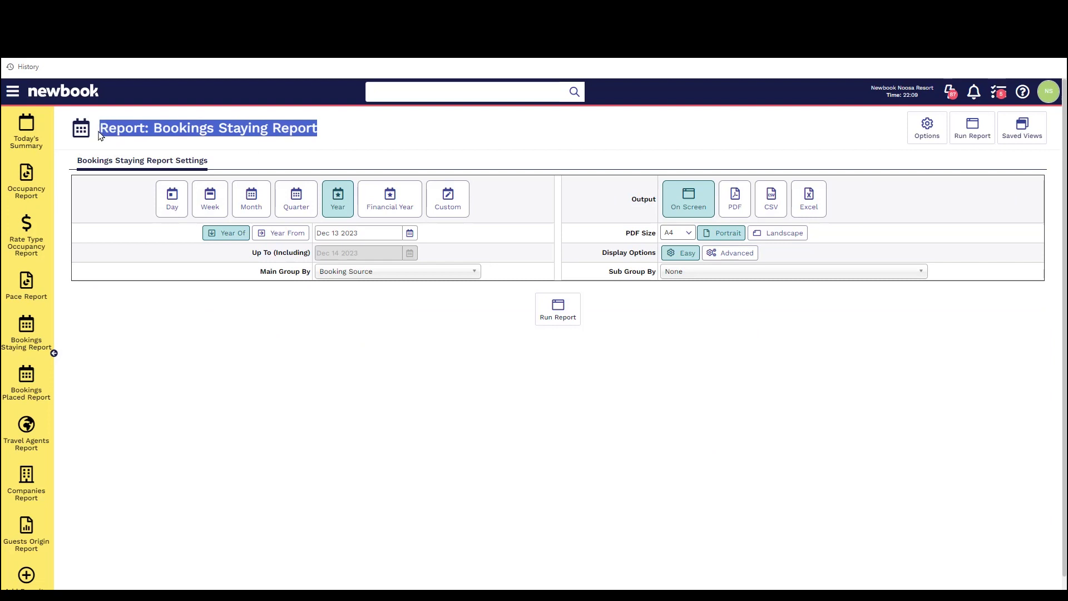
# - Run the yearly Bookings Staying Report by Booking Source and point out None, Instagram and Newbook CRS
pyautogui.click(98, 132)
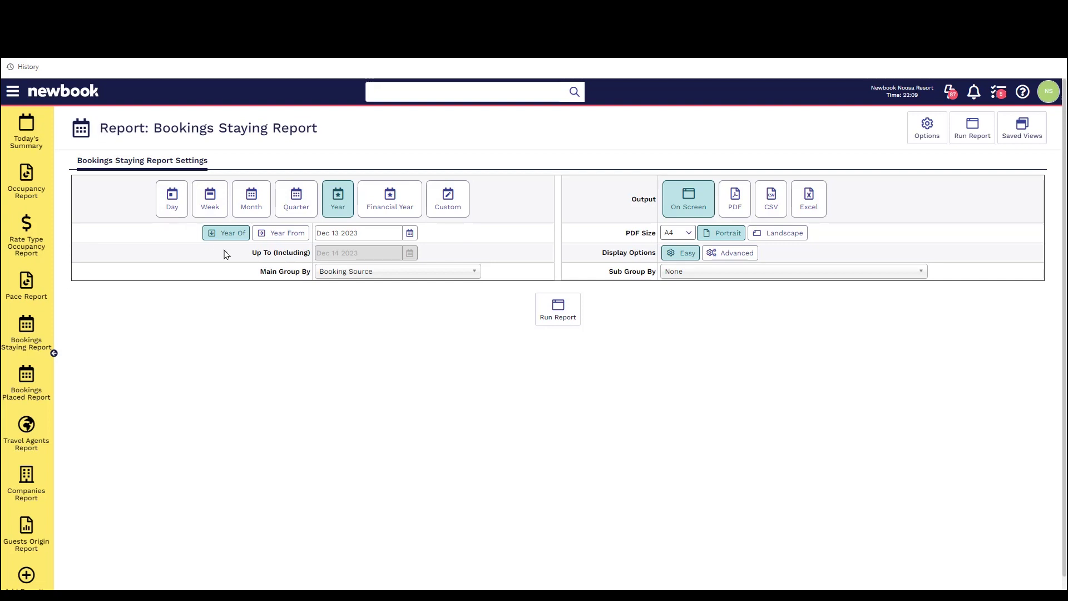
pyautogui.moveTo(259, 275); pyautogui.dragTo(308, 275)
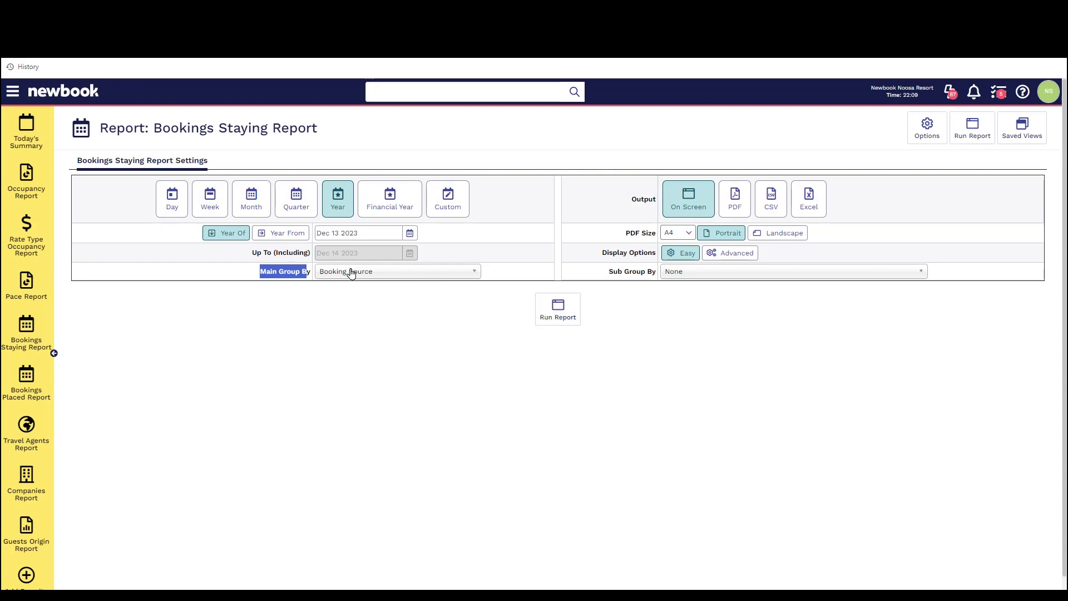
pyautogui.click(569, 316)
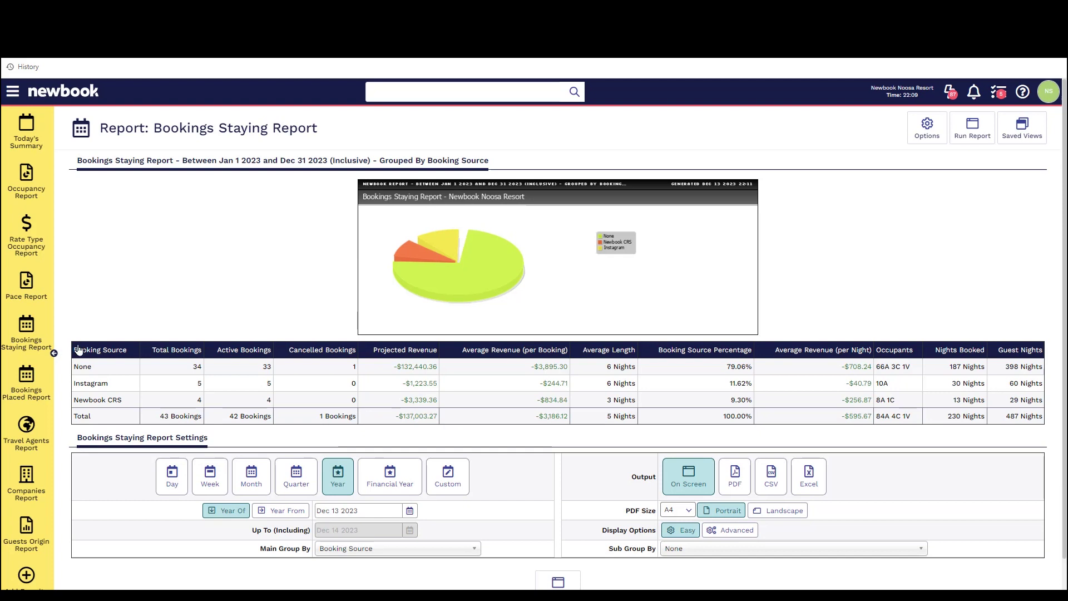
pyautogui.doubleClick(82, 366)
pyautogui.doubleClick(89, 382)
pyautogui.doubleClick(86, 399)
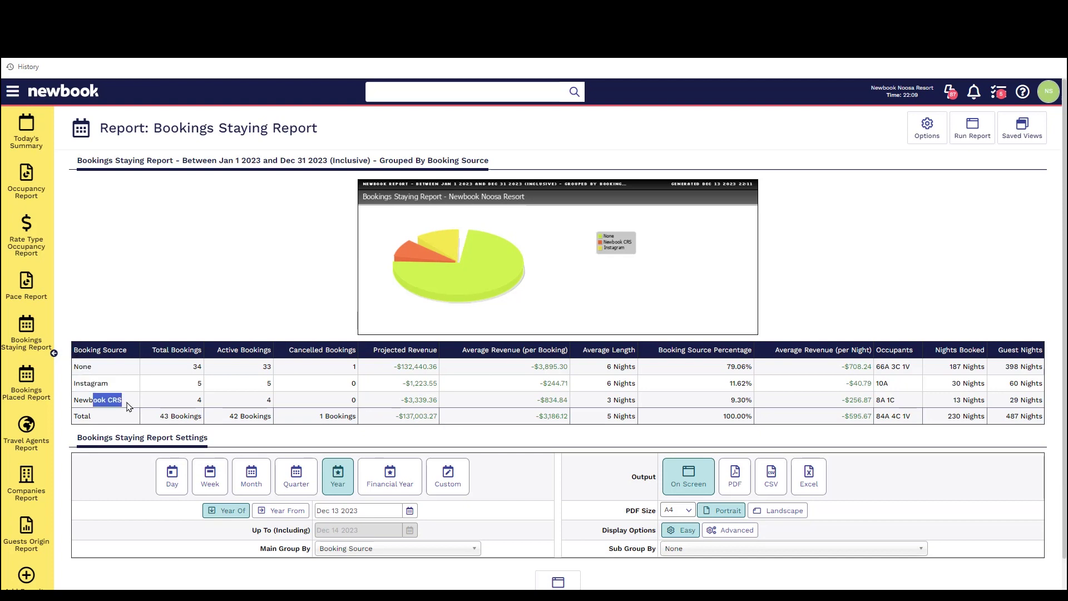
pyautogui.click(131, 406)
pyautogui.scroll(-1, 484, 448)
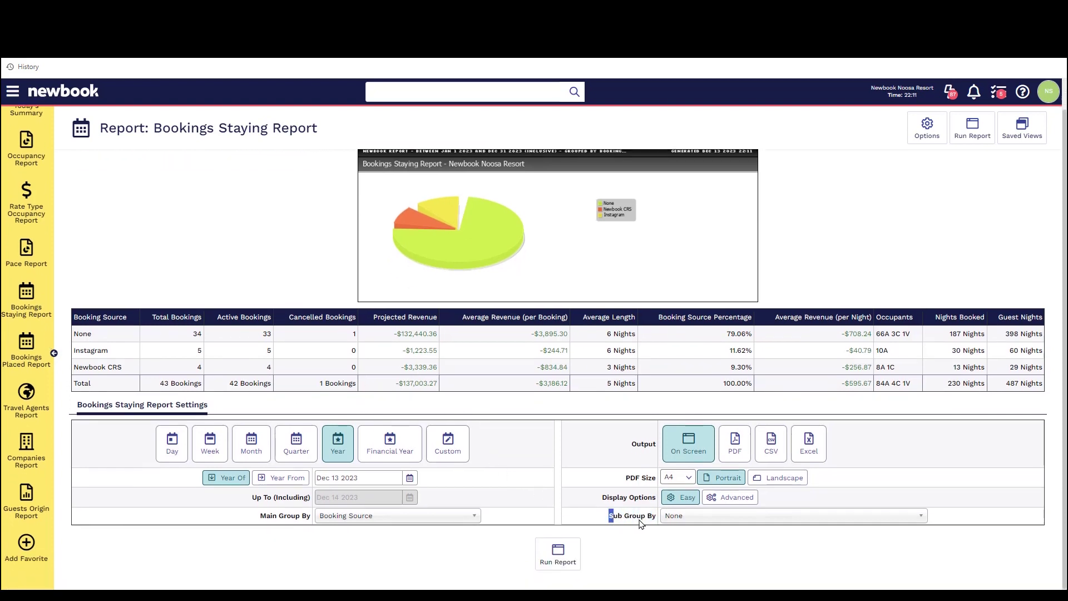
# - Set Sub Group By to Category and rerun the Bookings Staying Report
pyautogui.click(675, 518)
pyautogui.write('cate')
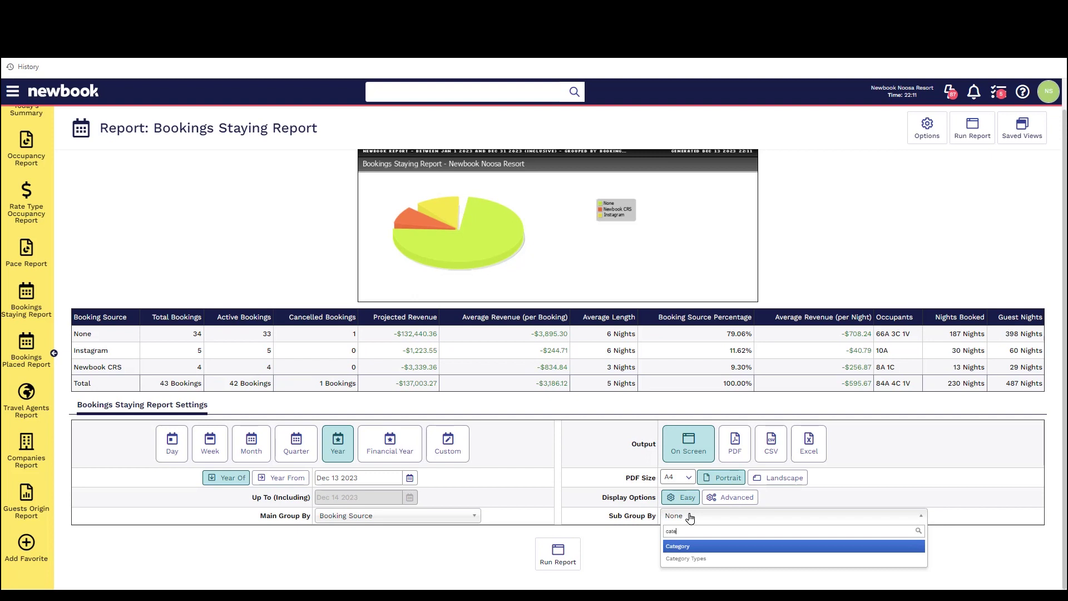
pyautogui.click(694, 547)
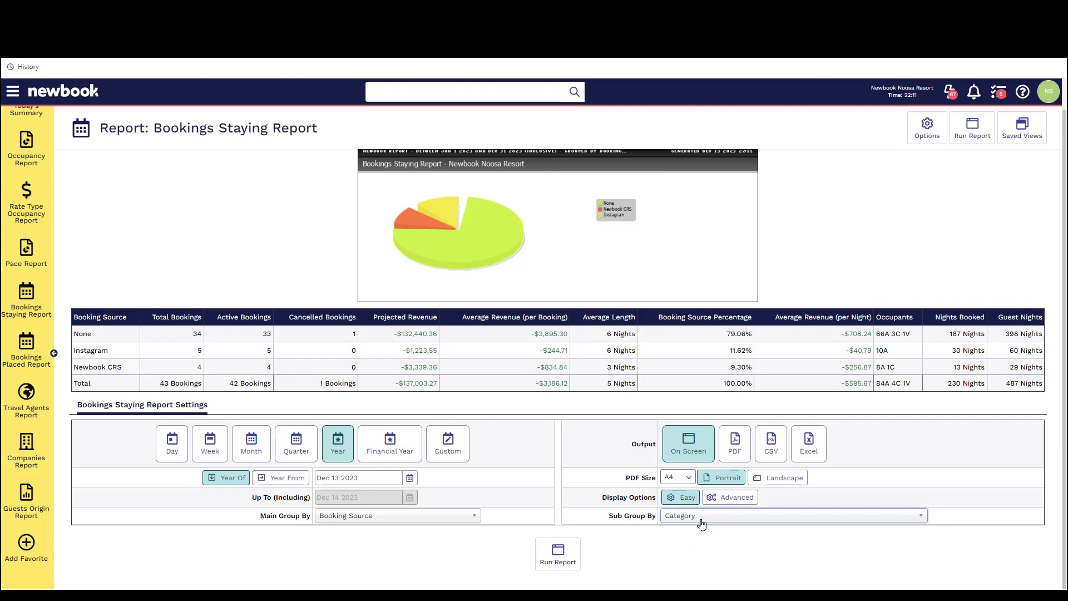
pyautogui.click(560, 556)
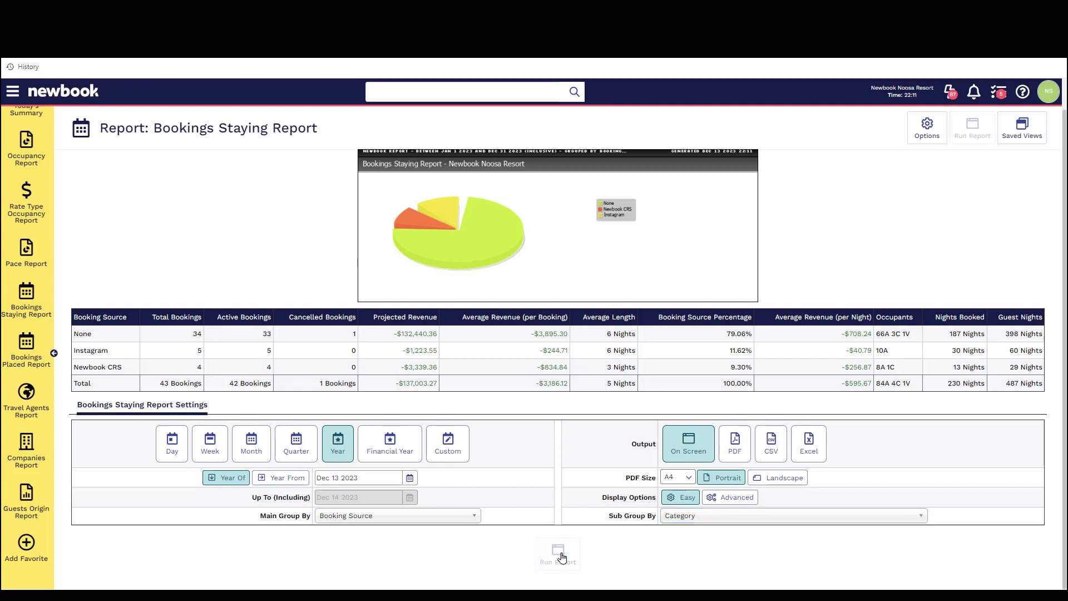
# - Review the category rows under each booking source, including the Newbook CRS section
pyautogui.moveTo(84, 375); pyautogui.dragTo(163, 397)
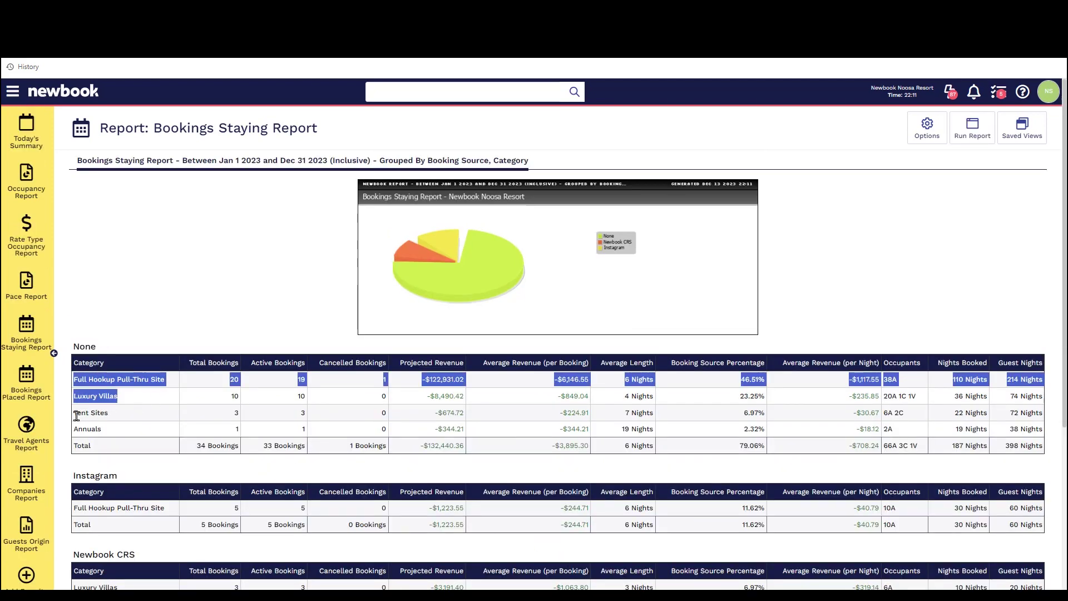
pyautogui.moveTo(76, 416); pyautogui.dragTo(111, 430)
pyautogui.click(111, 430)
pyautogui.scroll(-2, 111, 429)
pyautogui.moveTo(73, 396); pyautogui.dragTo(165, 396)
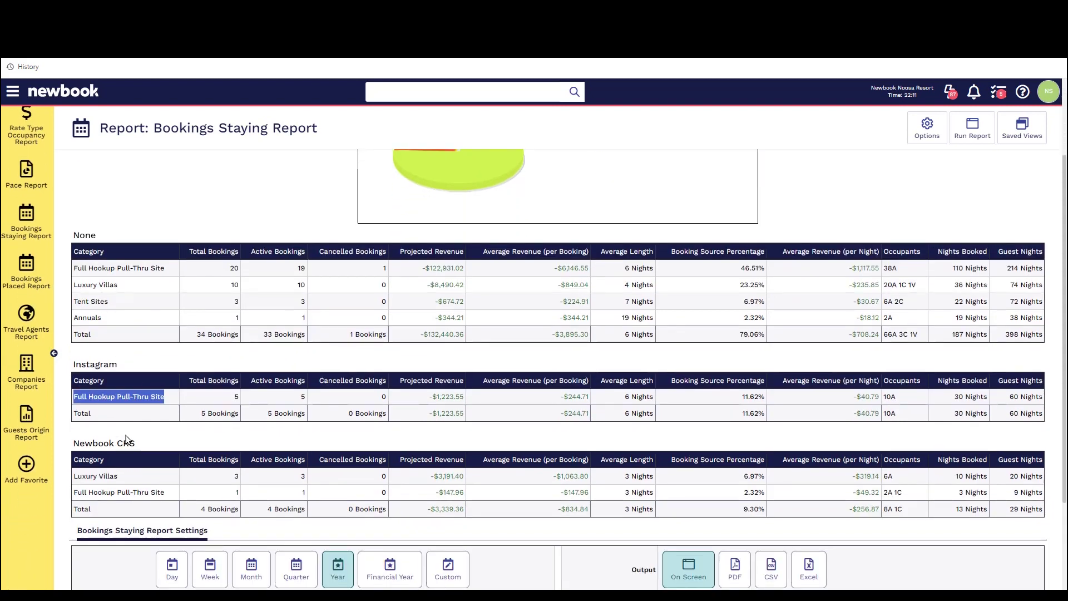
pyautogui.moveTo(77, 442); pyautogui.dragTo(139, 444)
pyautogui.doubleClick(107, 476)
pyautogui.click(146, 491)
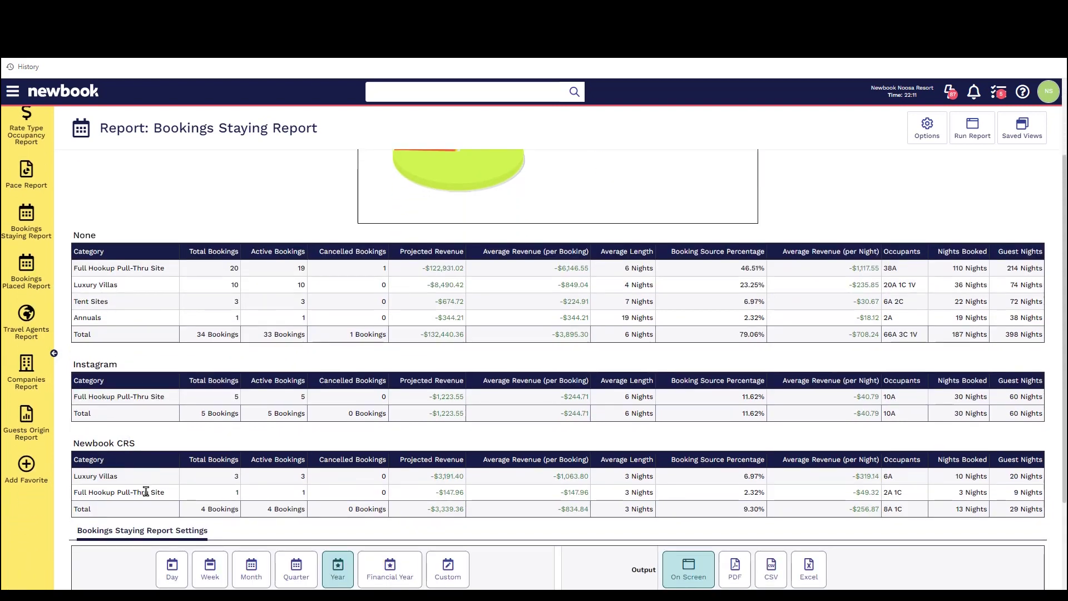
pyautogui.scroll(-2, 726, 452)
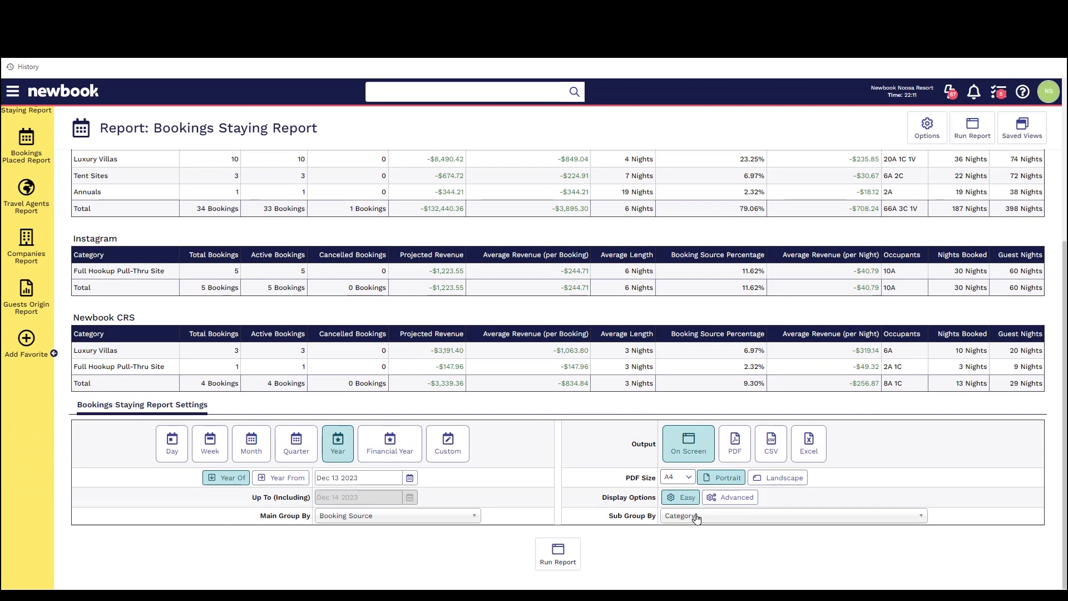
# - Set Main Group By to Rate Type and rerun the report
pyautogui.click(430, 516)
pyautogui.write('rate')
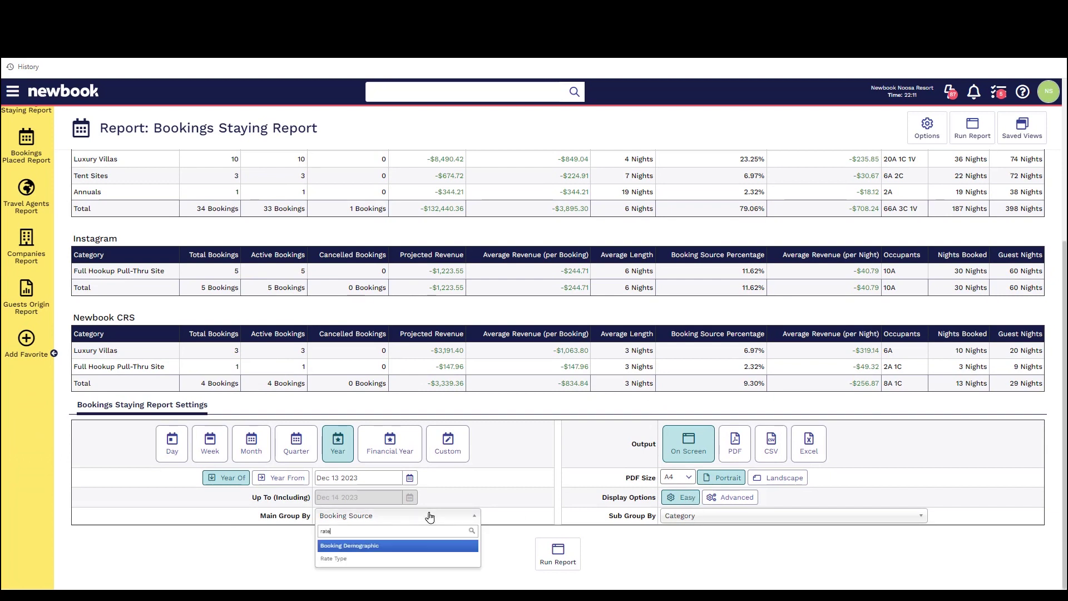
pyautogui.press('Return')
pyautogui.click(564, 560)
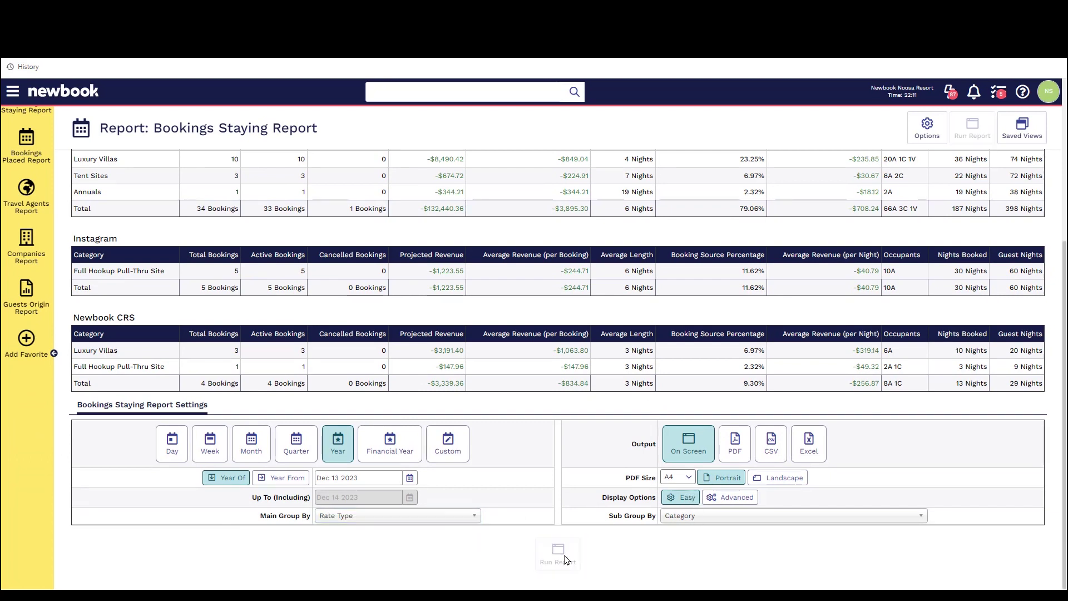
# - Review the Standard and Stay 7, Pay 6 rate sections and their category rows
pyautogui.doubleClick(91, 346)
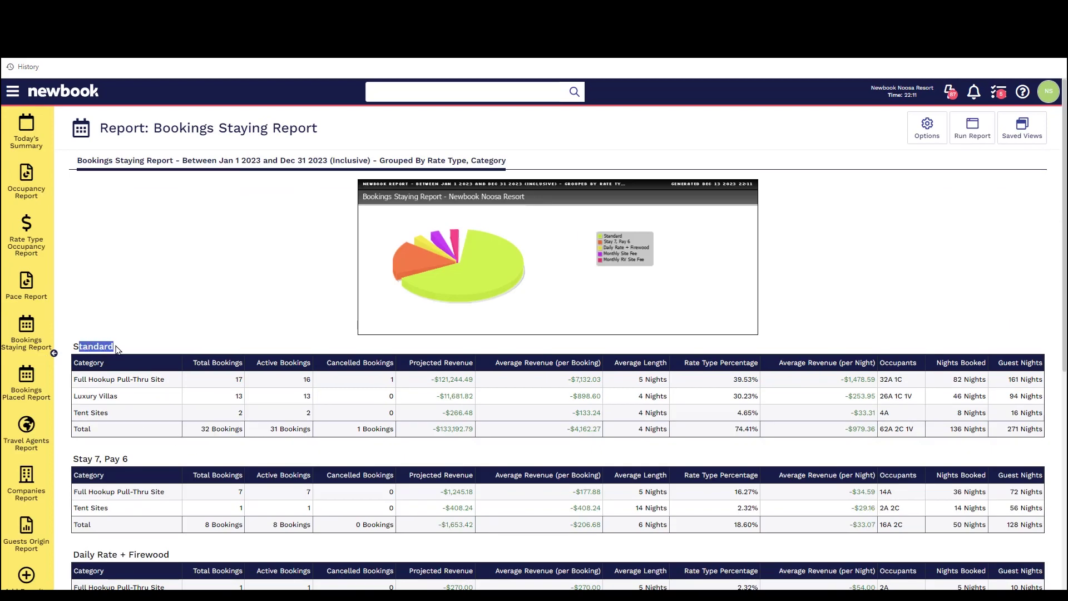
pyautogui.moveTo(77, 379); pyautogui.dragTo(121, 419)
pyautogui.click(121, 419)
pyautogui.moveTo(79, 457); pyautogui.dragTo(134, 463)
pyautogui.moveTo(95, 492); pyautogui.dragTo(178, 501)
pyautogui.scroll(-6, 178, 498)
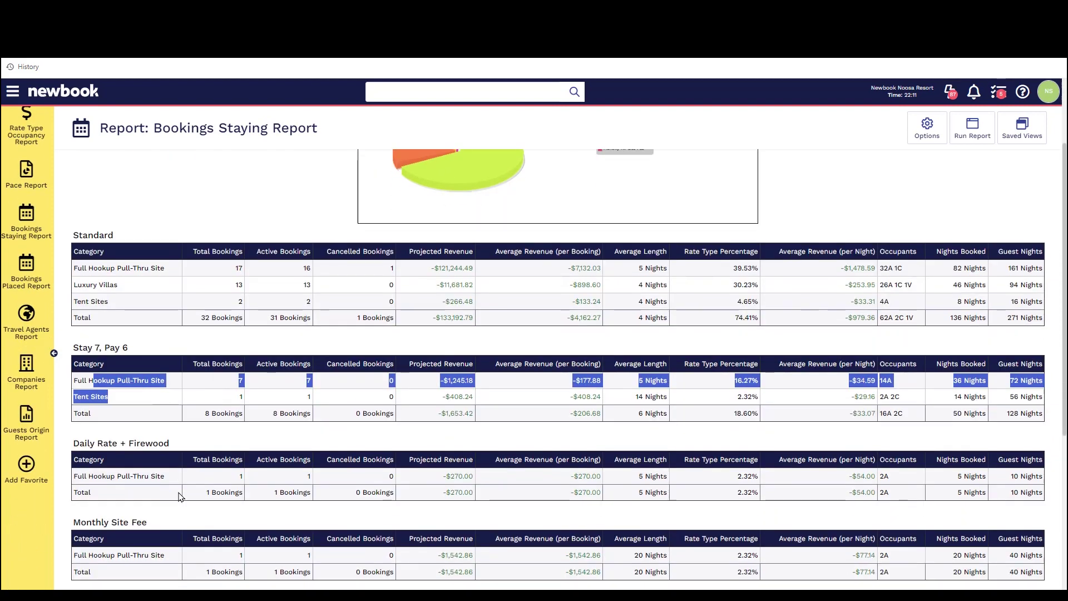
pyautogui.click(177, 447)
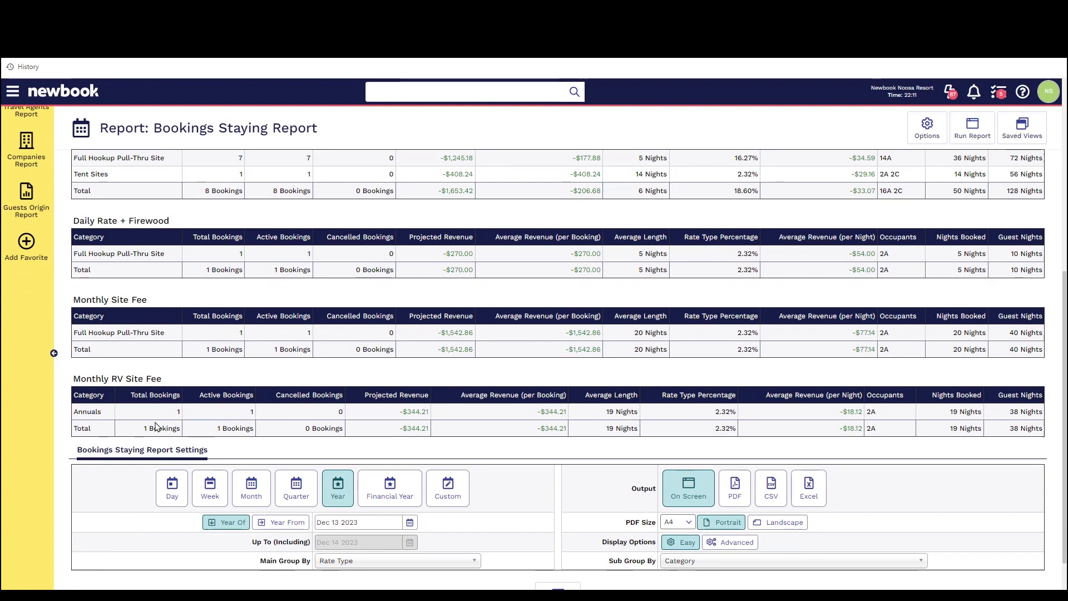
pyautogui.scroll(2, 219, 434)
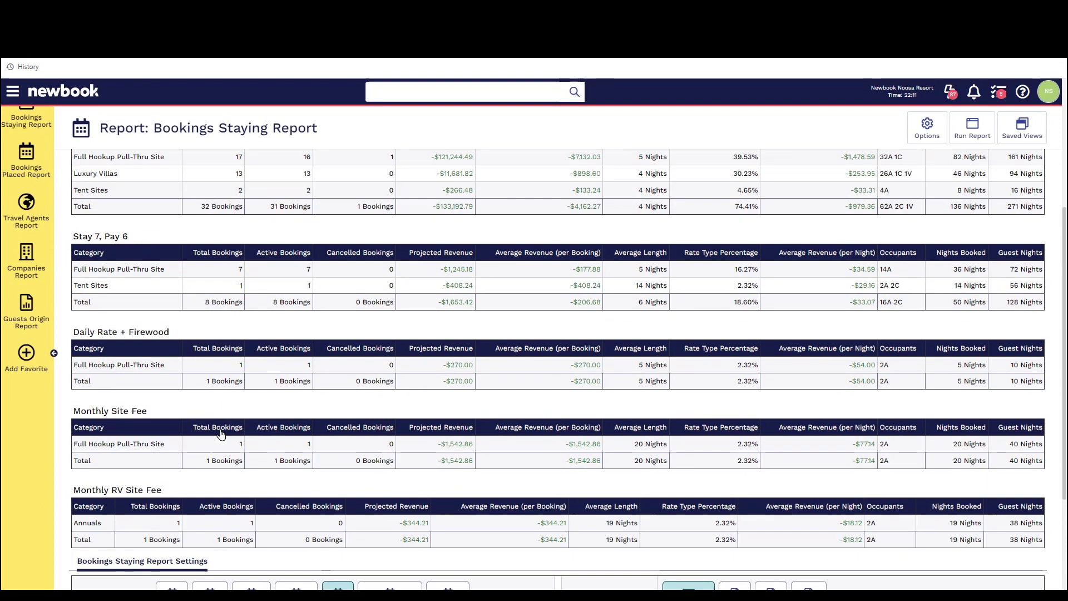
pyautogui.scroll(-4, 572, 460)
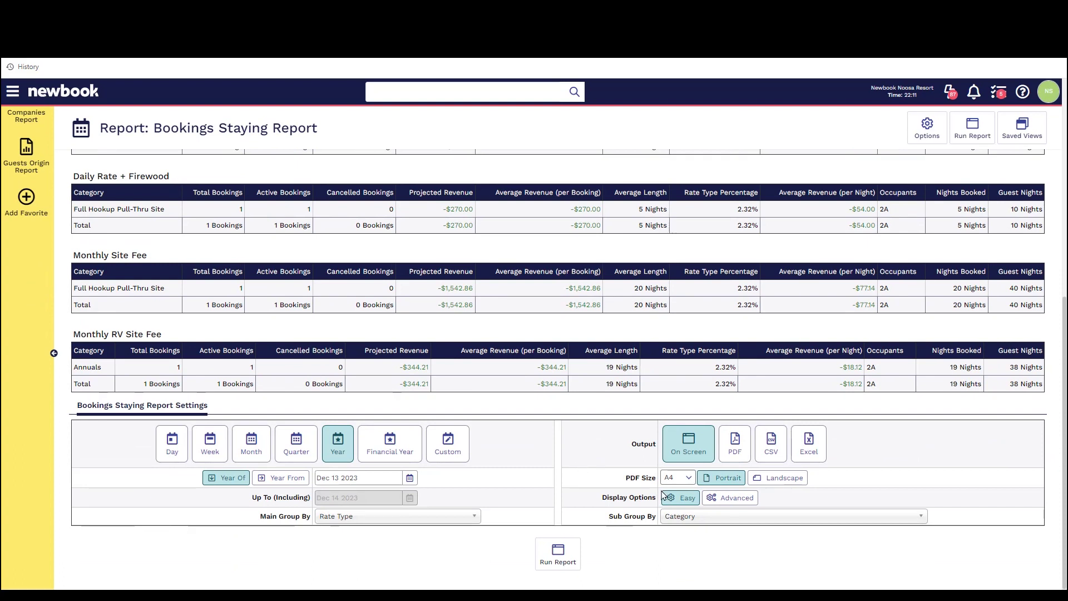
# - Review the Booking Status, Billed Booking With and Categories filters without choosing any option
pyautogui.scroll(-2, 722, 501)
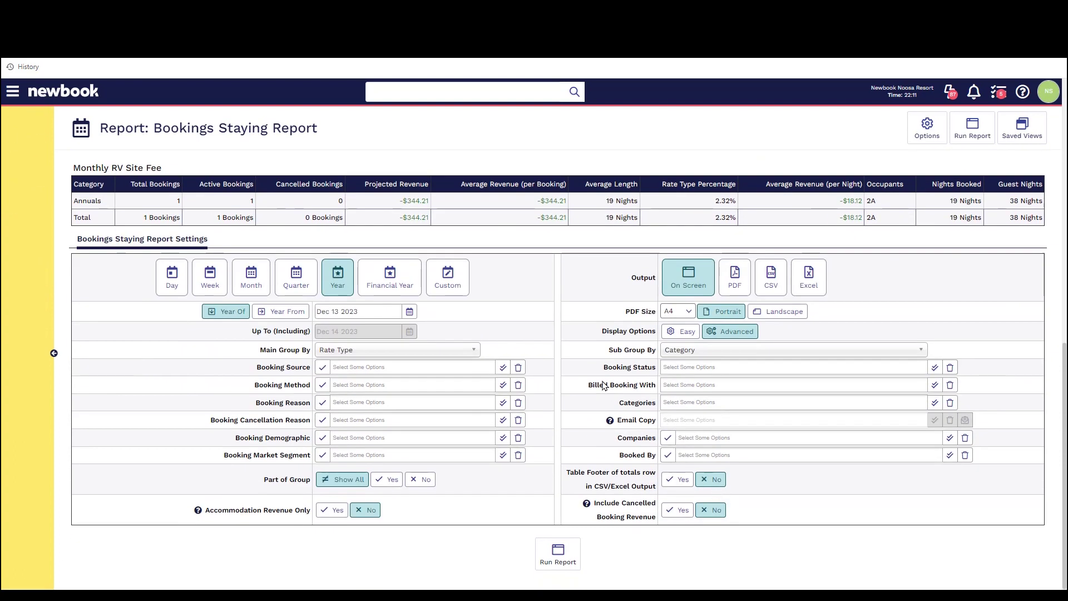
pyautogui.moveTo(598, 372); pyautogui.dragTo(662, 368)
pyautogui.moveTo(580, 390); pyautogui.dragTo(659, 394)
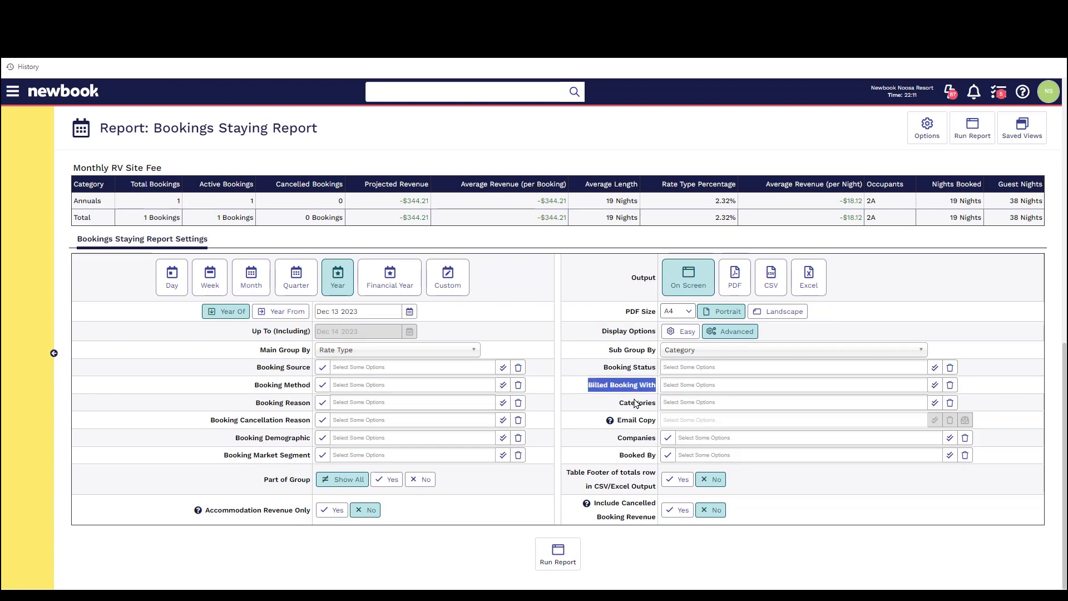
pyautogui.click(684, 381)
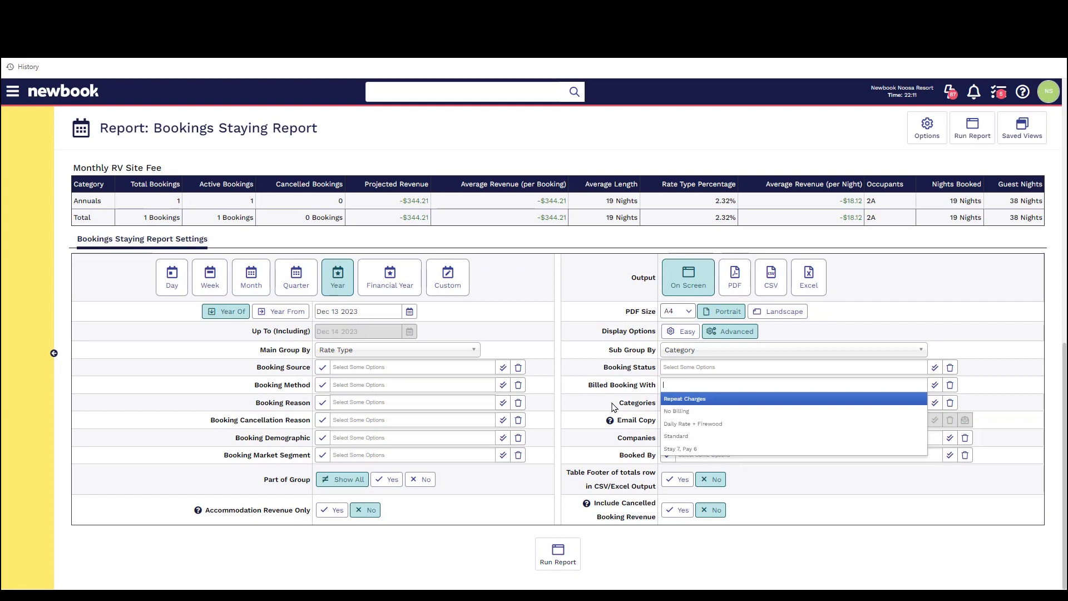
pyautogui.doubleClick(632, 407)
pyautogui.click(667, 399)
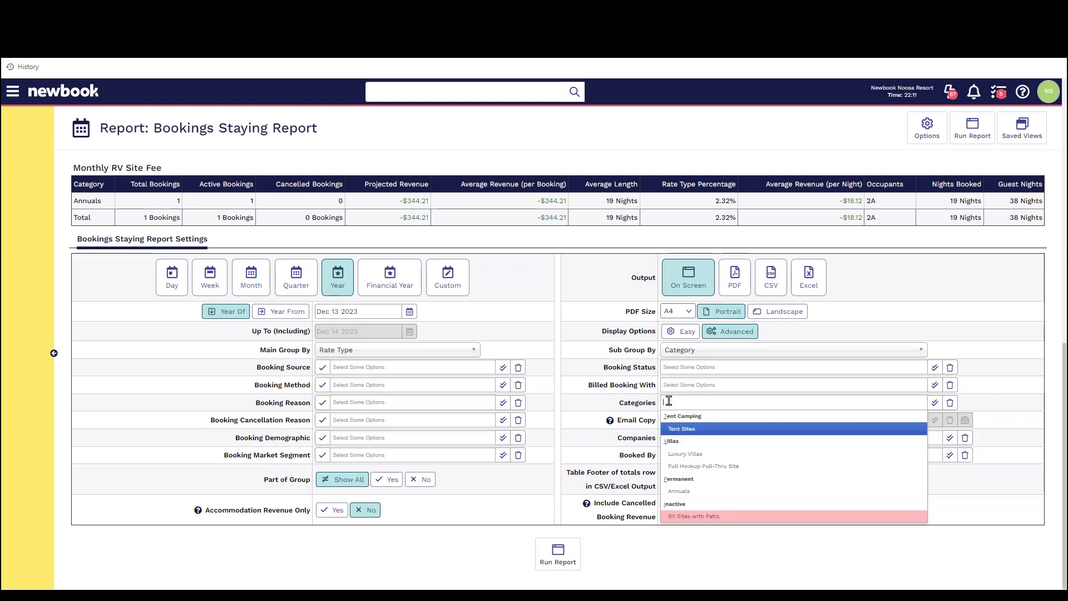
pyautogui.click(636, 392)
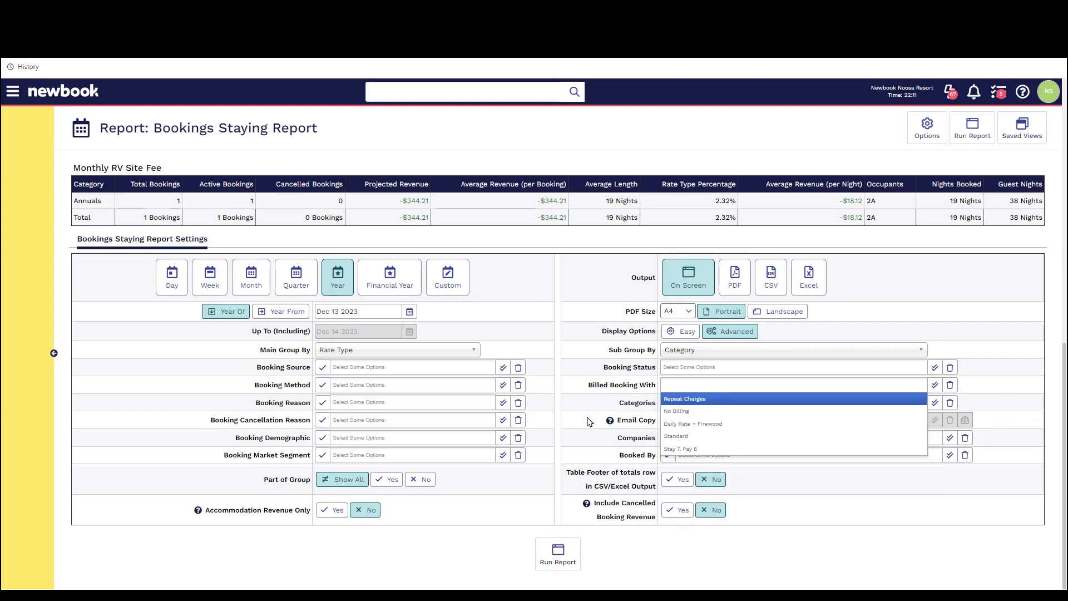
pyautogui.click(258, 376)
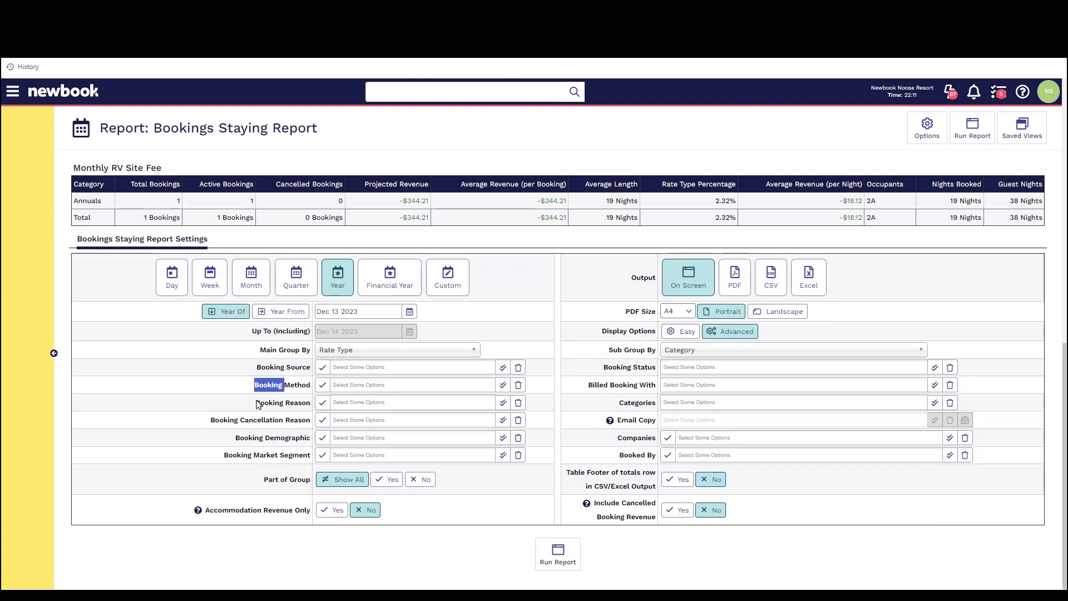
# - Check the Booking Reason, Cancellation Reason and revenue filters, leaving them unset, then return to the top
pyautogui.click(282, 402)
pyautogui.moveTo(212, 422); pyautogui.dragTo(307, 427)
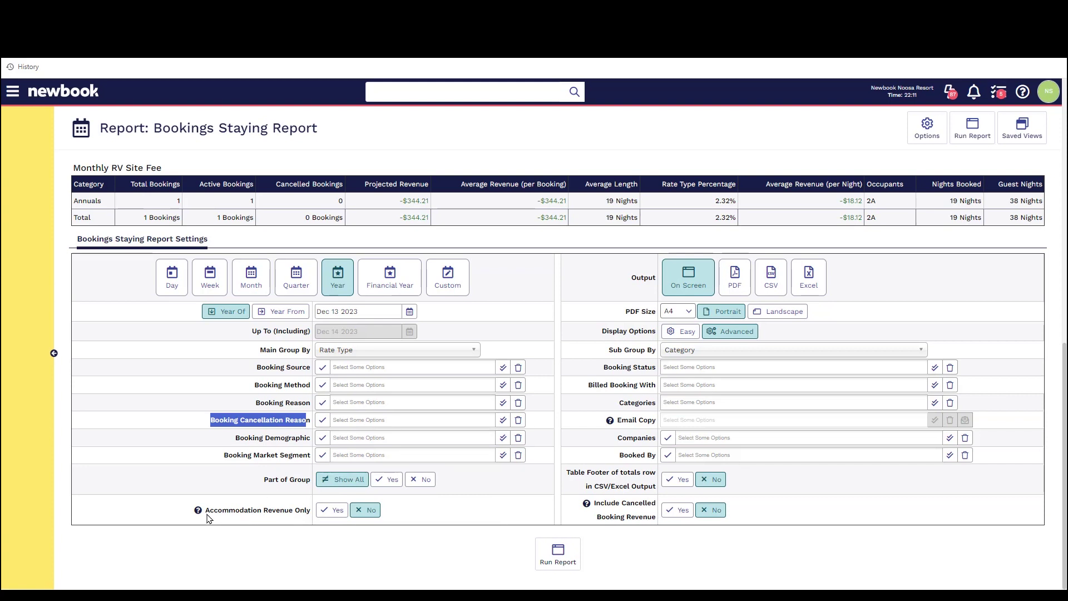
pyautogui.moveTo(207, 514); pyautogui.dragTo(325, 513)
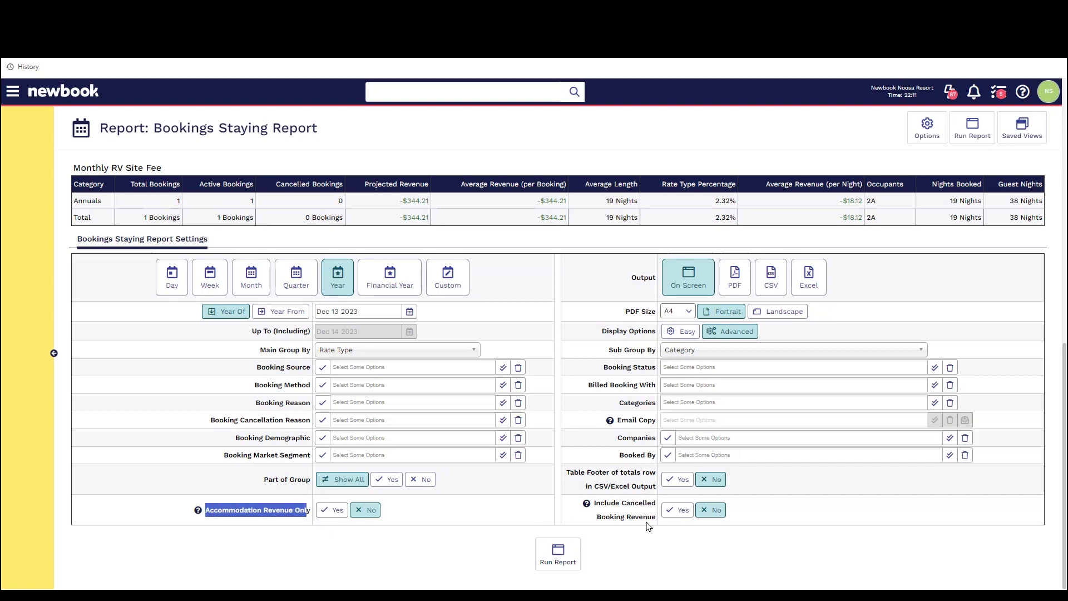
pyautogui.click(636, 548)
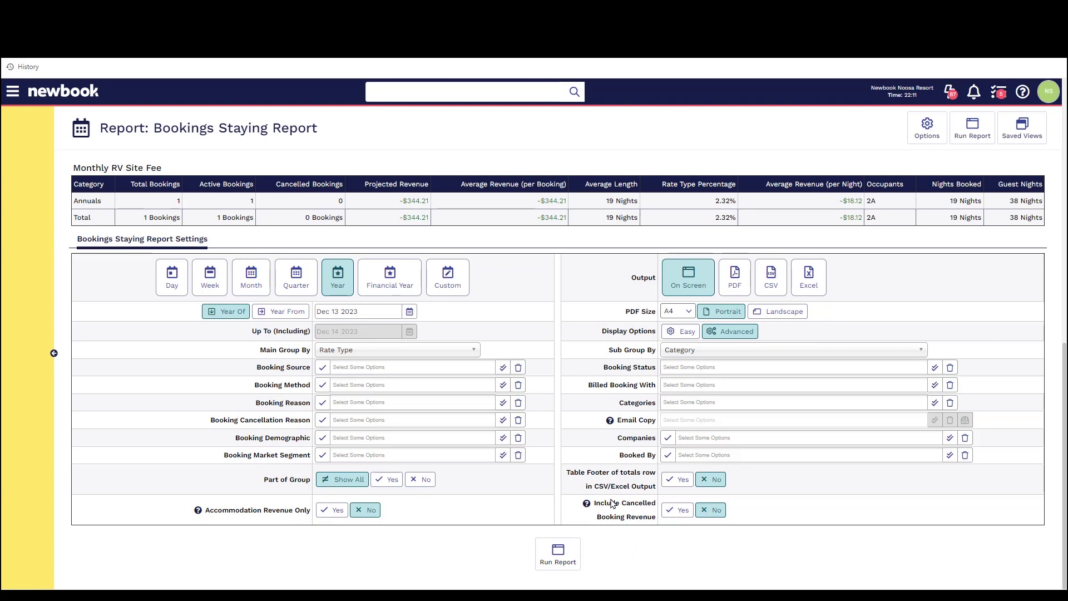
pyautogui.moveTo(612, 503); pyautogui.dragTo(658, 516)
pyautogui.click(665, 542)
pyautogui.scroll(10, 651, 541)
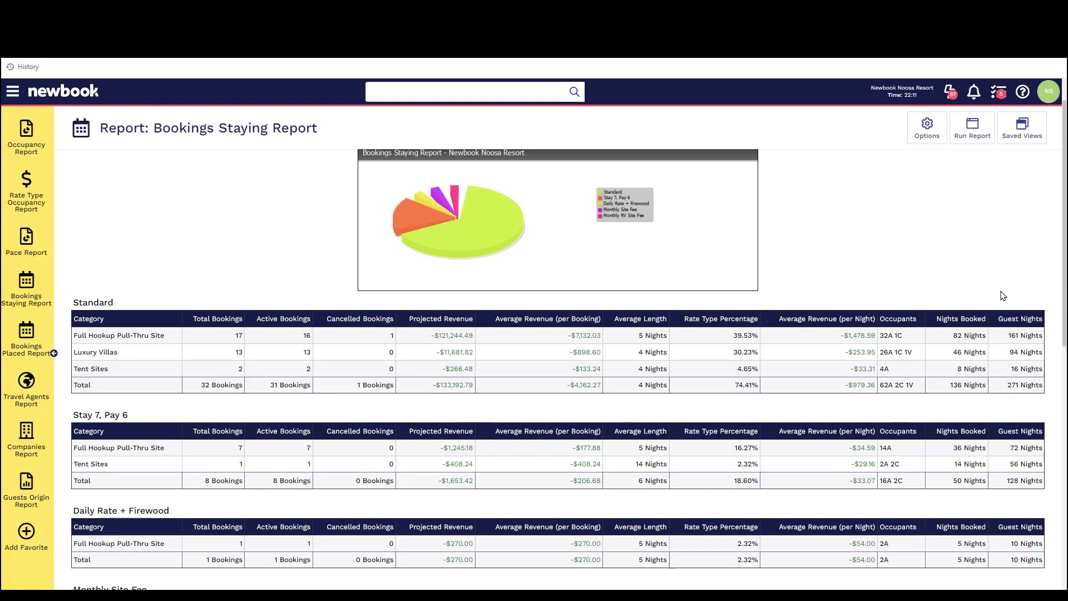
# - In the column Configuration, move Occupants to Hidden and back to Visible, then save
pyautogui.click(927, 127)
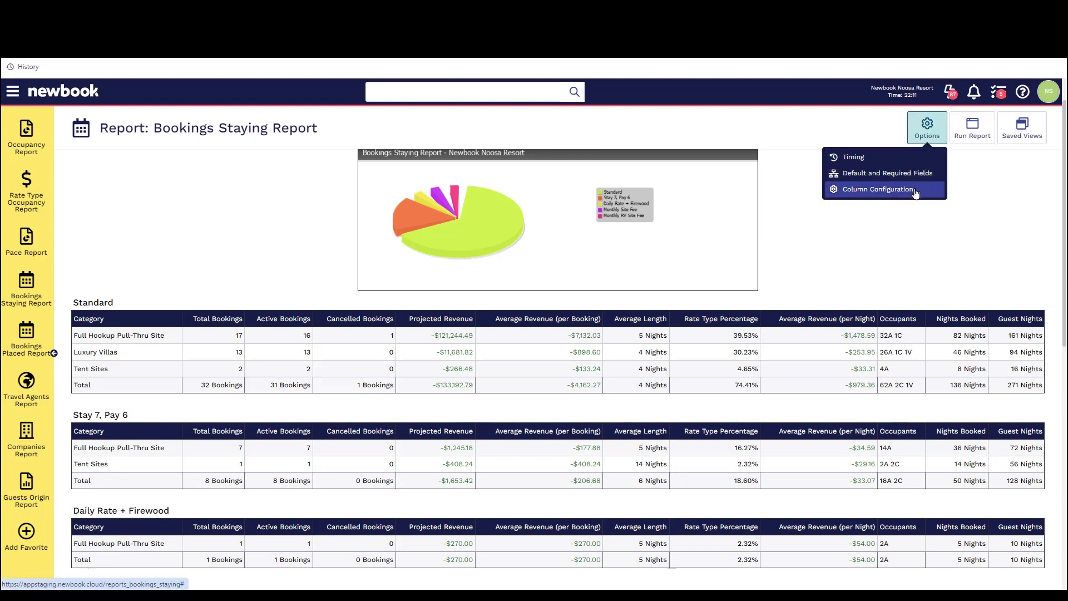
pyautogui.click(868, 191)
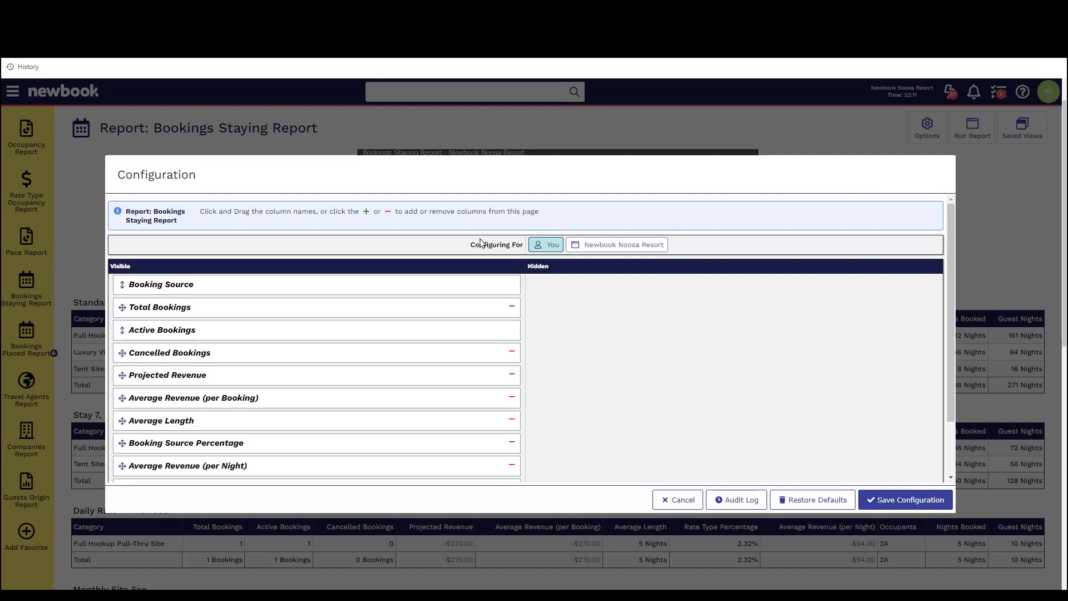
pyautogui.moveTo(467, 245); pyautogui.dragTo(516, 251)
pyautogui.click(473, 224)
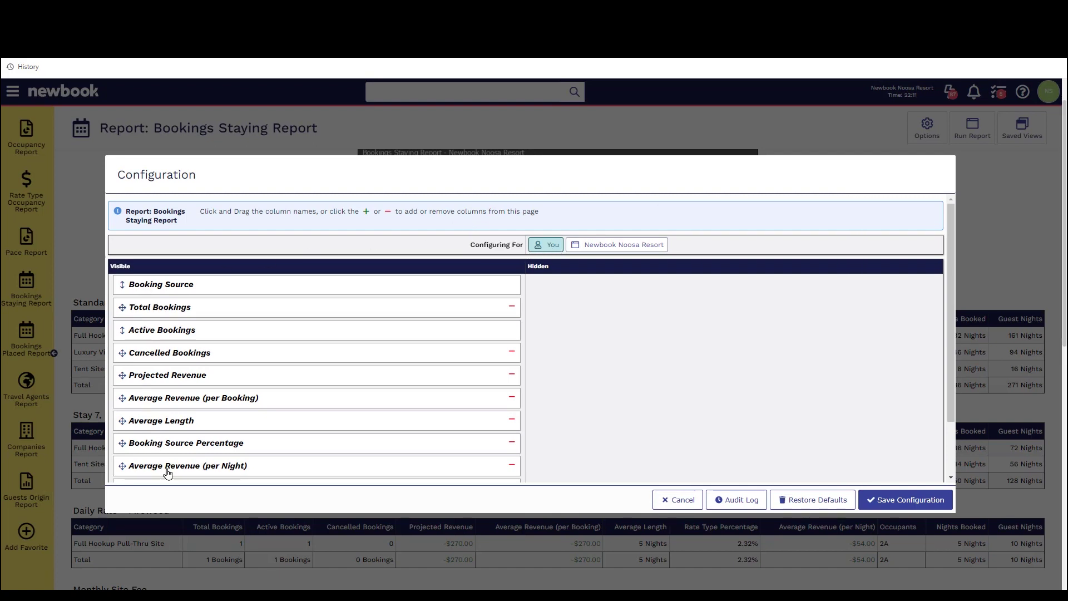
pyautogui.scroll(-1, 182, 461)
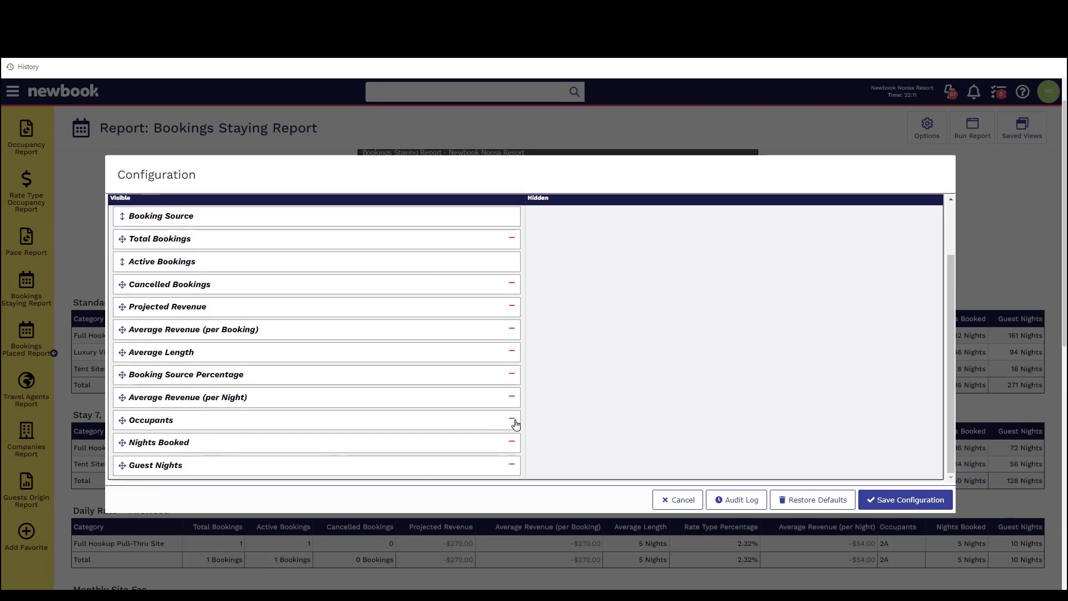
pyautogui.click(511, 420)
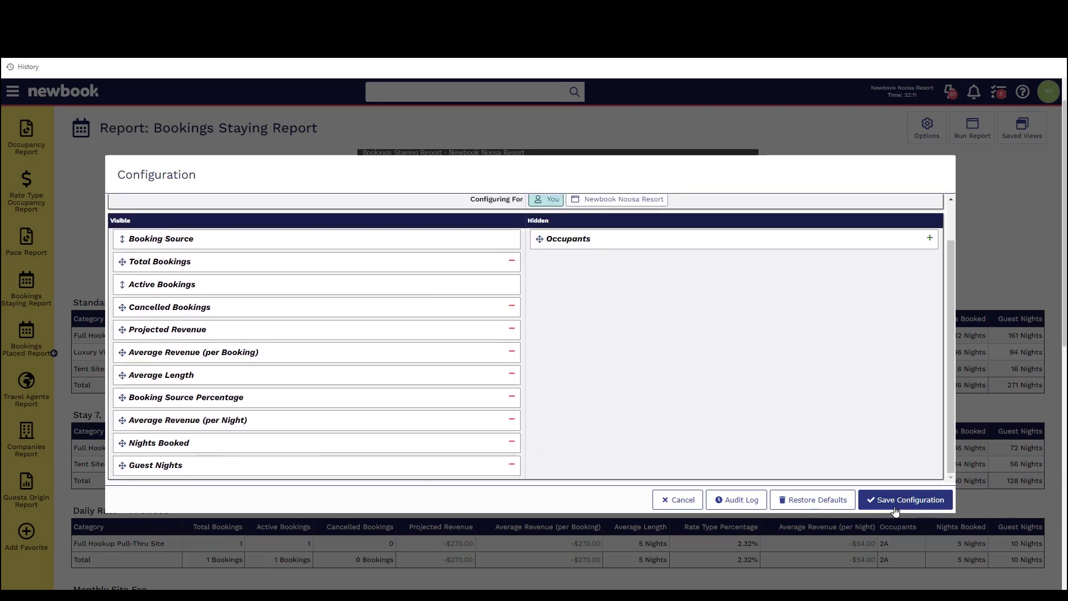
pyautogui.click(927, 239)
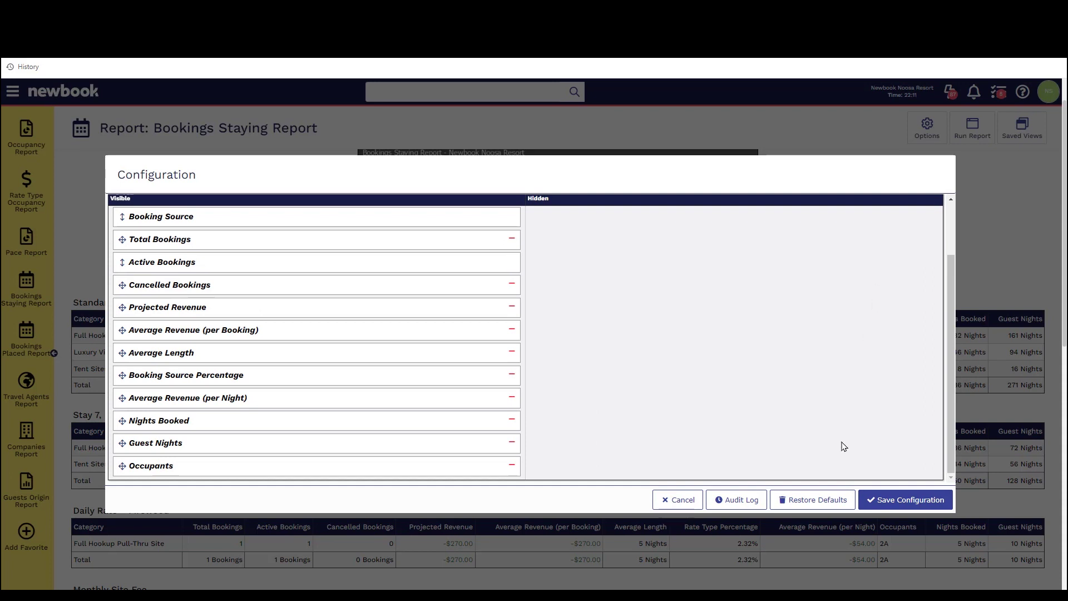
pyautogui.click(873, 498)
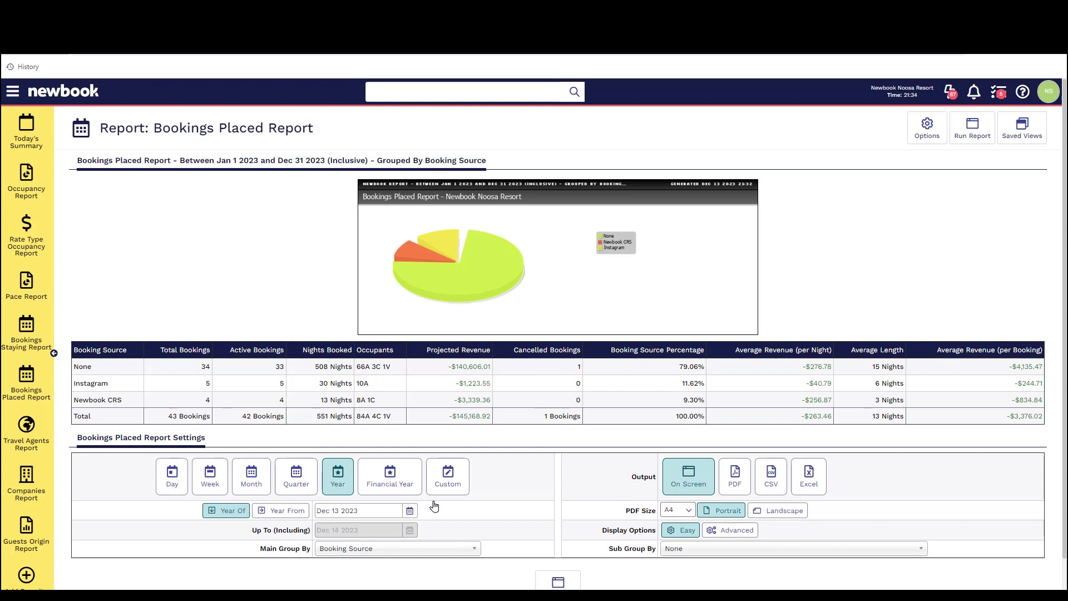
# - Review the Bookings Placed Report's Main Group By and Sub Group By settings and its title
pyautogui.moveTo(266, 551); pyautogui.dragTo(310, 551)
pyautogui.moveTo(595, 548); pyautogui.dragTo(693, 556)
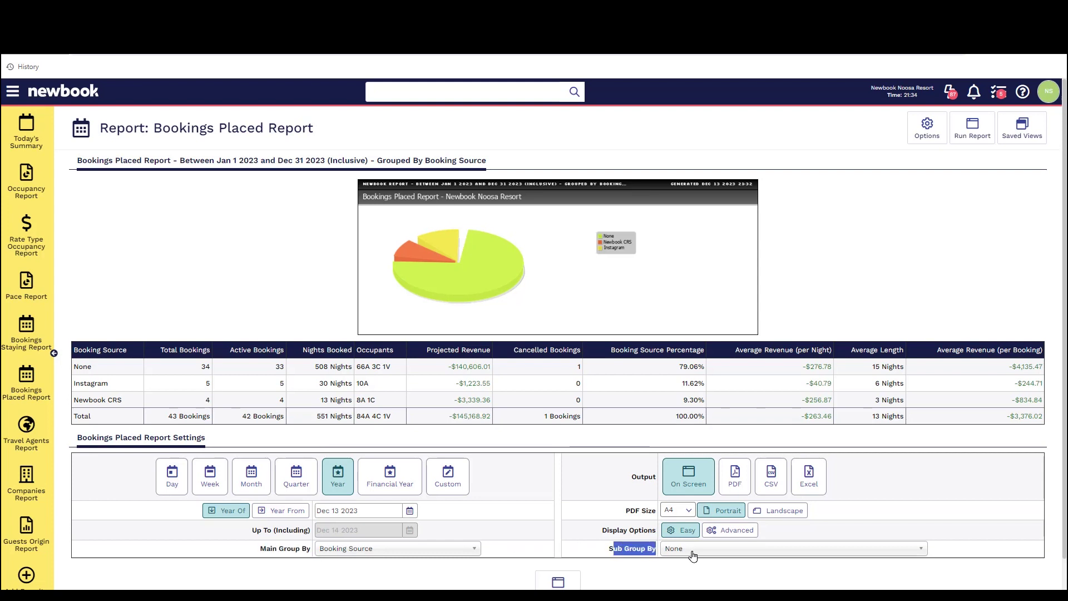
pyautogui.click(978, 545)
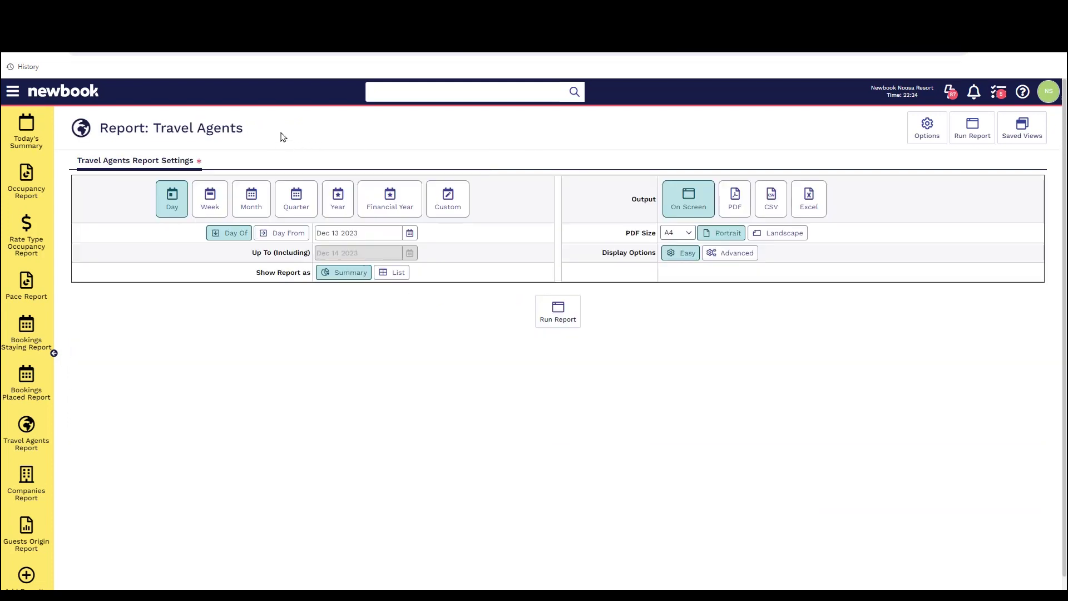
pyautogui.moveTo(244, 128); pyautogui.dragTo(99, 129)
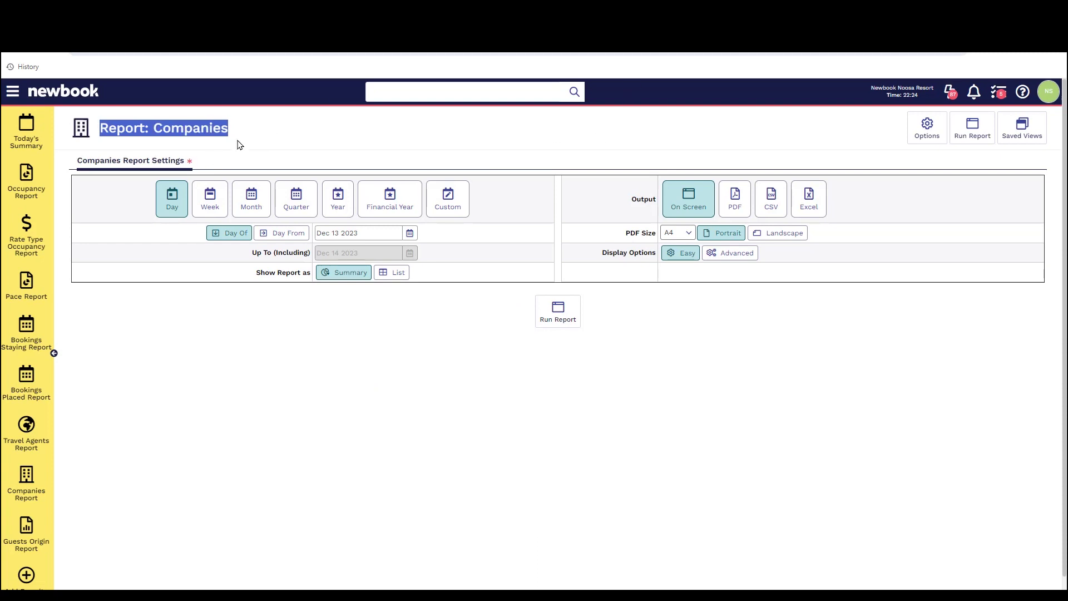
# - Switch from the Companies report to the Travel Agents report settings
pyautogui.moveTo(239, 144); pyautogui.dragTo(103, 138)
pyautogui.click(295, 118)
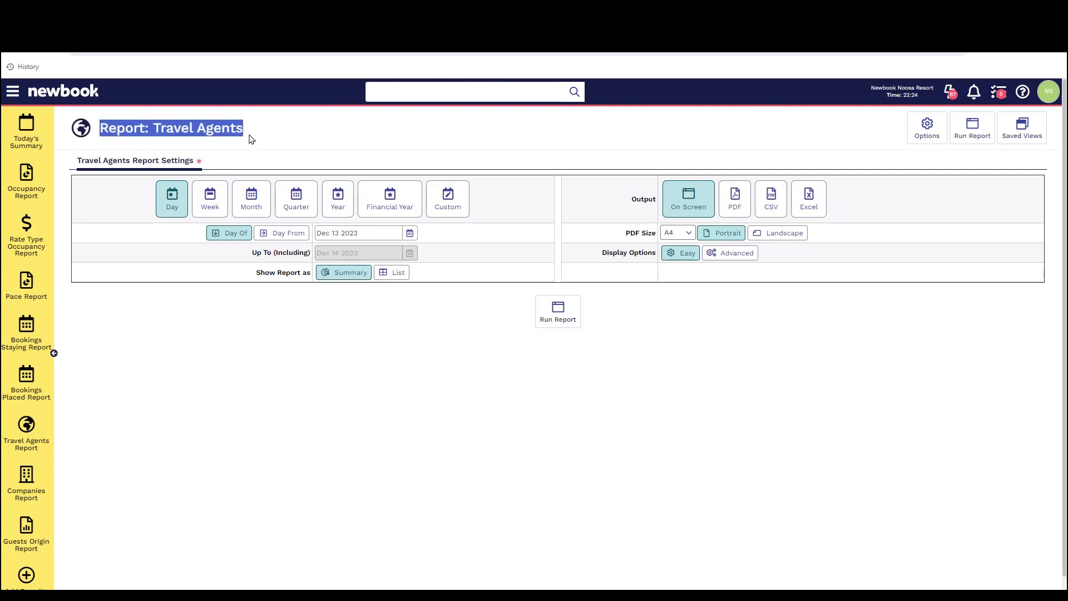
pyautogui.click(248, 136)
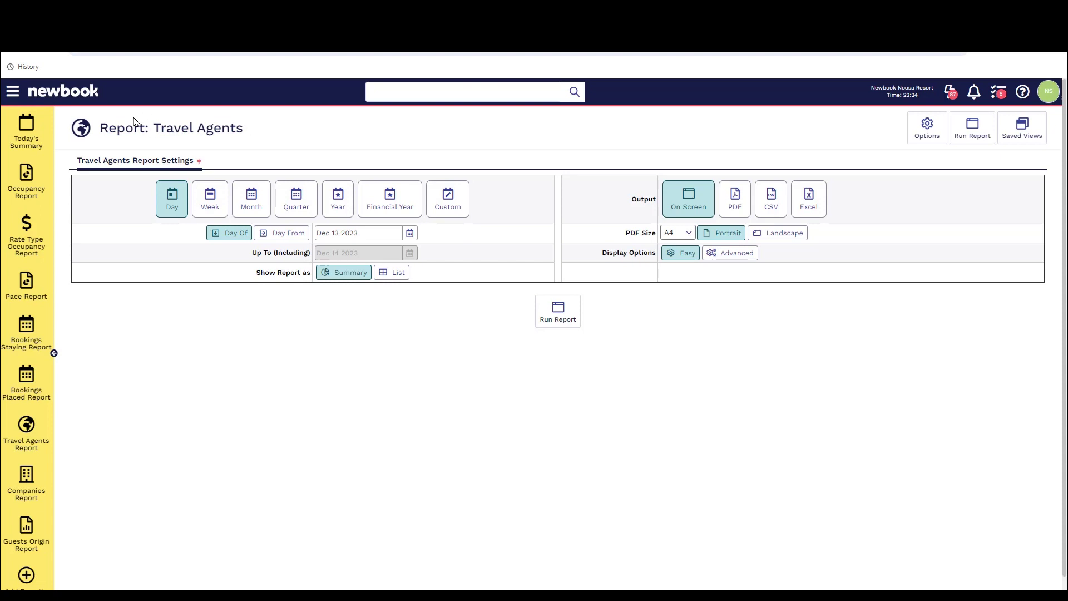
pyautogui.click(13, 93)
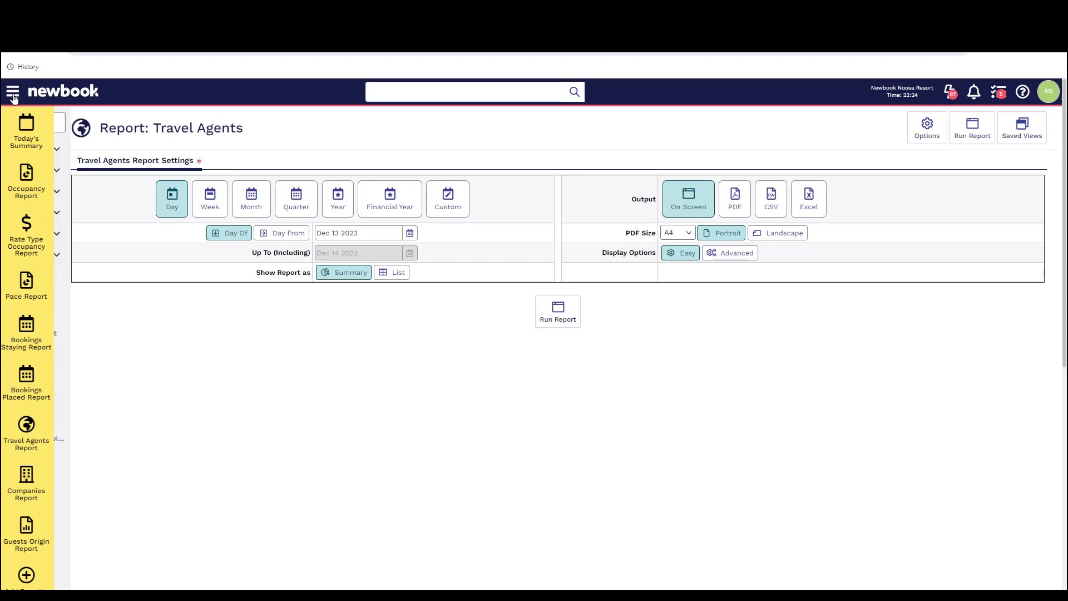
pyautogui.write('3')
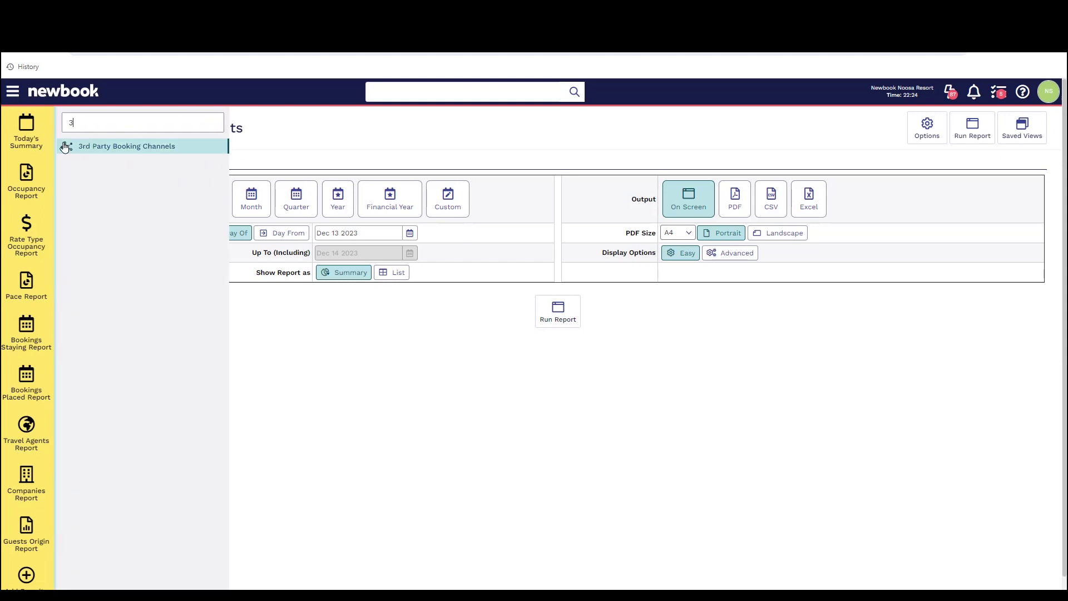
pyautogui.click(300, 145)
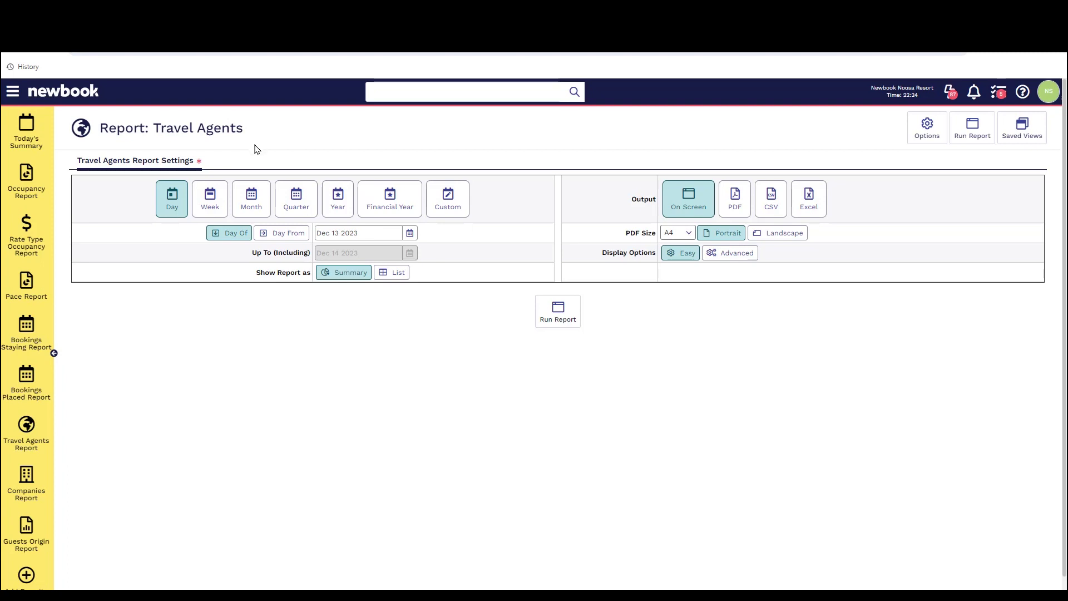
# - Set the period to Year and toggle Show Report as to List and back to Summary
pyautogui.click(347, 208)
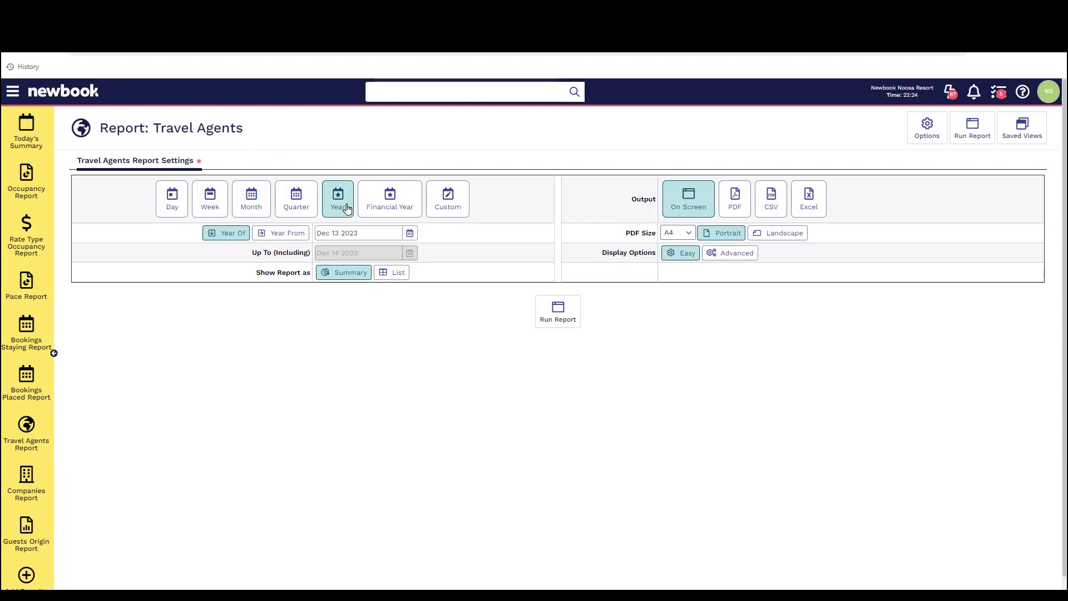
pyautogui.moveTo(248, 280); pyautogui.dragTo(350, 276)
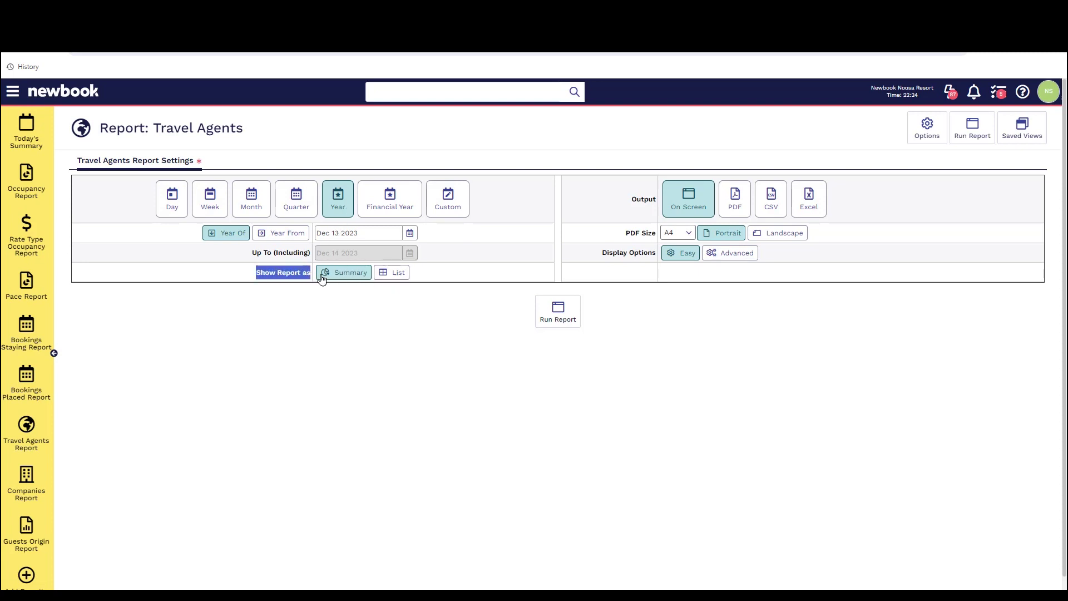
pyautogui.click(395, 279)
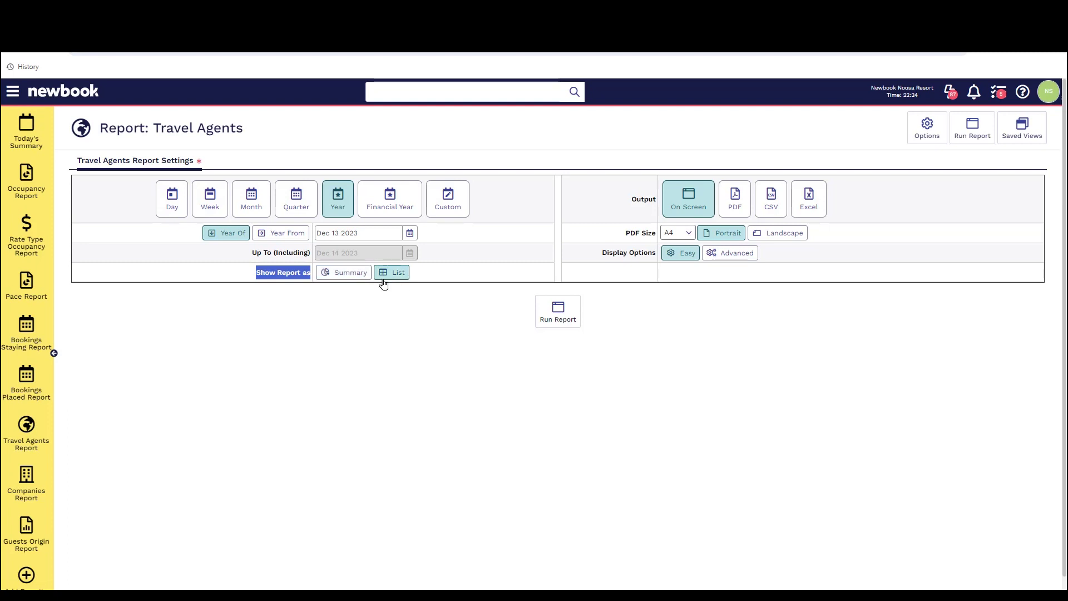
pyautogui.click(343, 278)
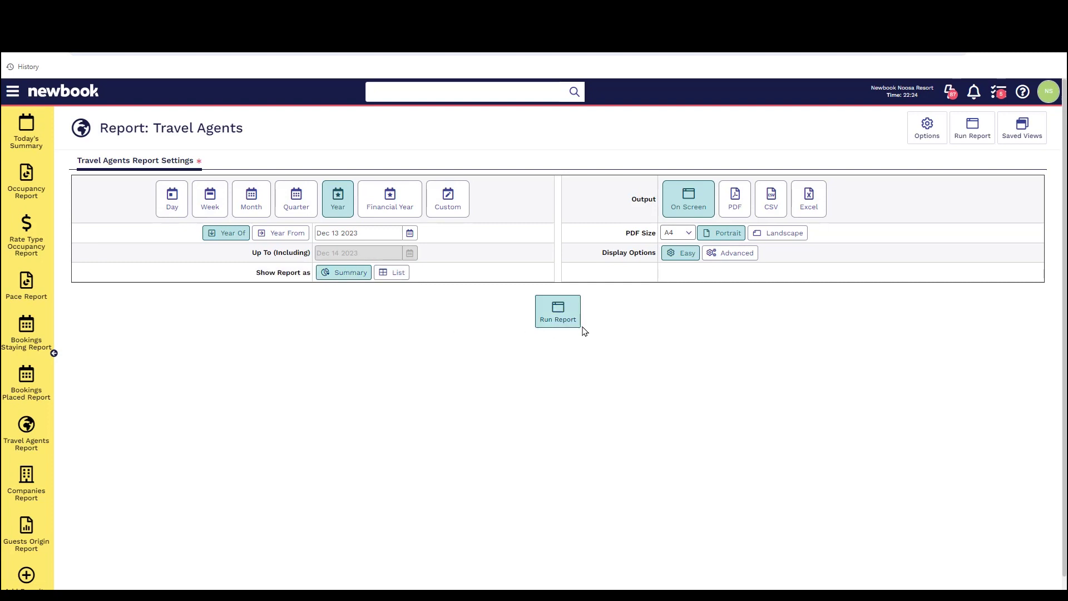
# - Run the 2023 Travel Agents report, review the NB CRS summary row, then switch to List layout
pyautogui.click(565, 323)
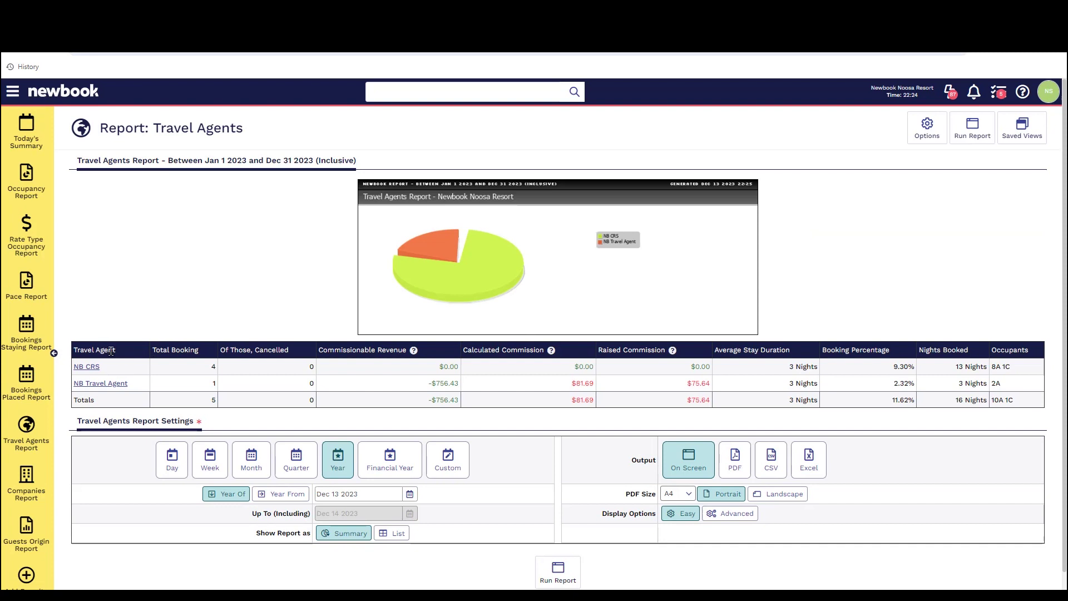
pyautogui.moveTo(118, 351); pyautogui.dragTo(74, 368)
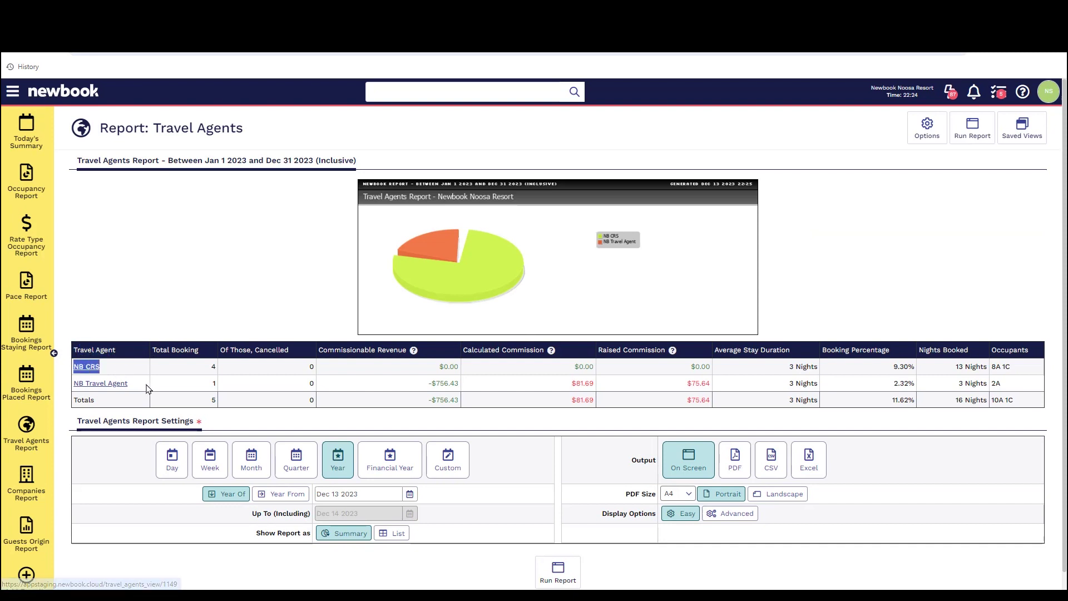
pyautogui.moveTo(146, 385); pyautogui.dragTo(87, 385)
pyautogui.click(225, 371)
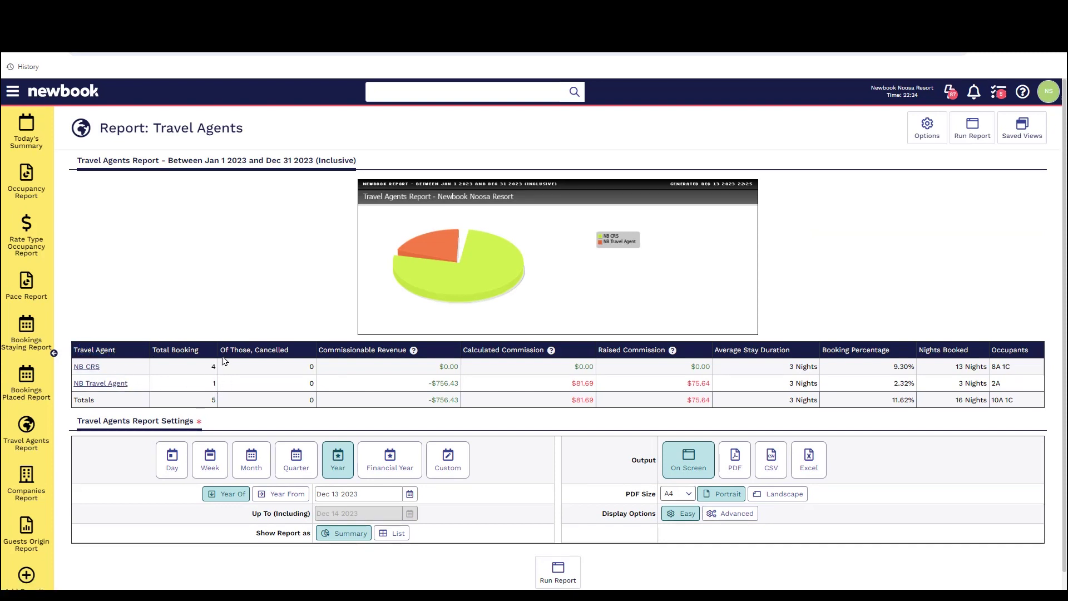
pyautogui.moveTo(222, 350); pyautogui.dragTo(1033, 360)
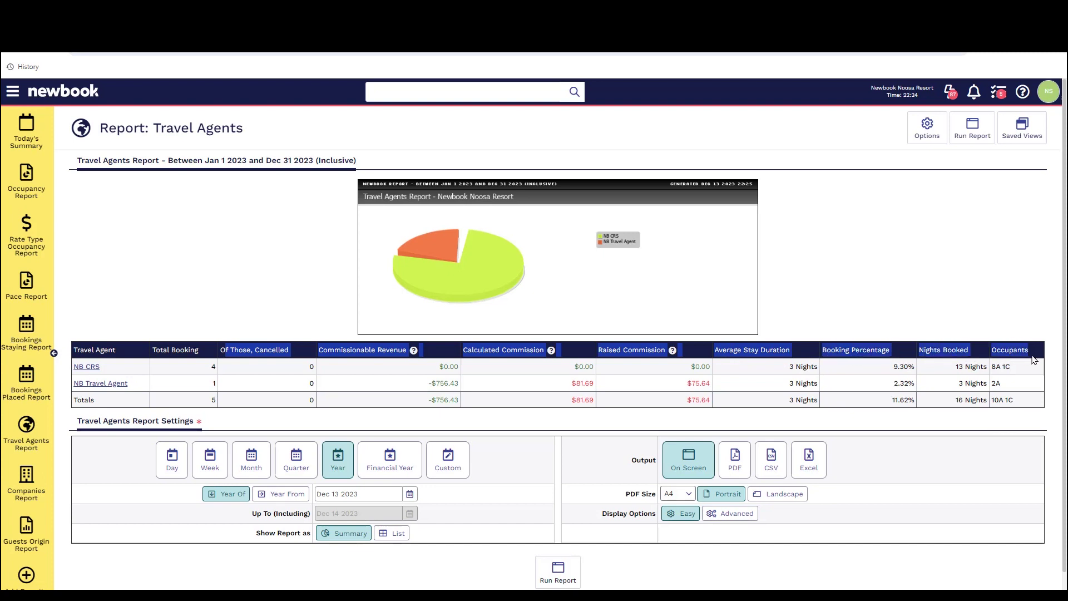
pyautogui.click(1017, 422)
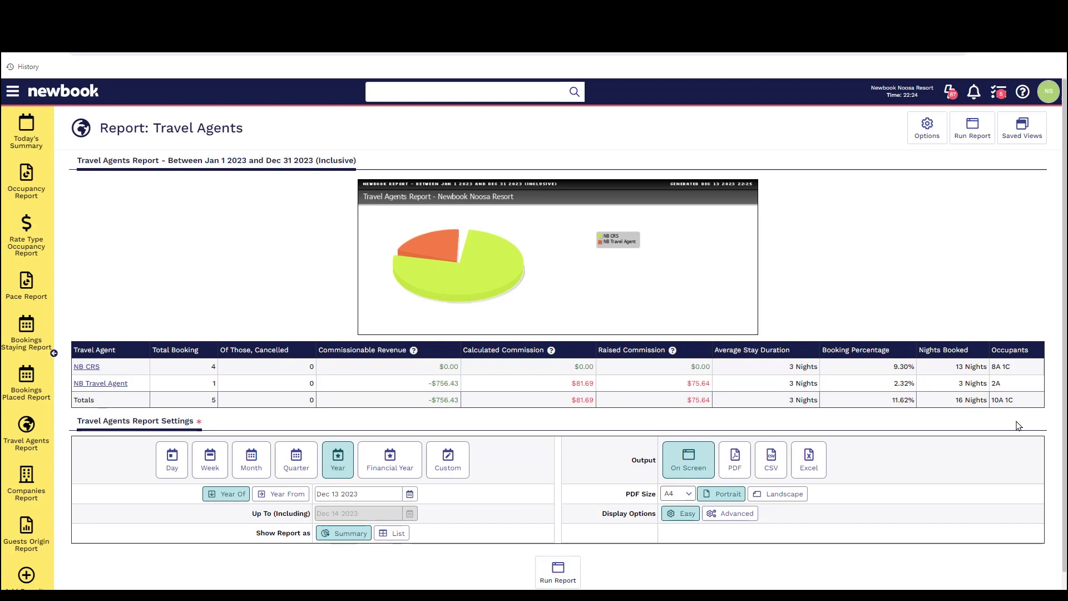
pyautogui.click(395, 534)
# - Reveal the Advanced settings and review Booking Status, Use Full Stay Duration and Accommodation Revenue Only
pyautogui.moveTo(110, 183); pyautogui.dragTo(107, 227)
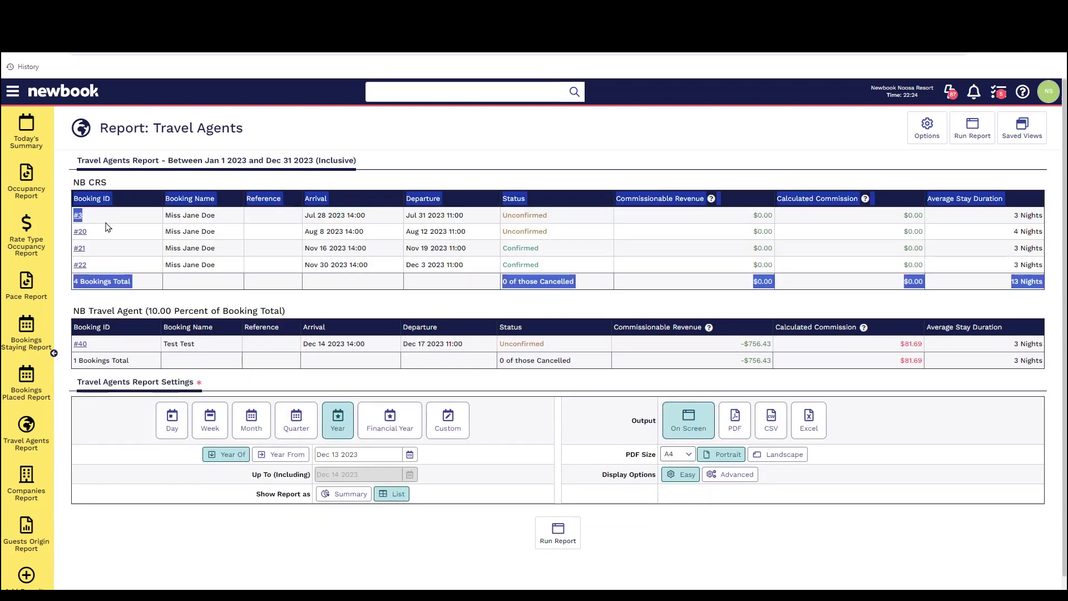
pyautogui.click(111, 232)
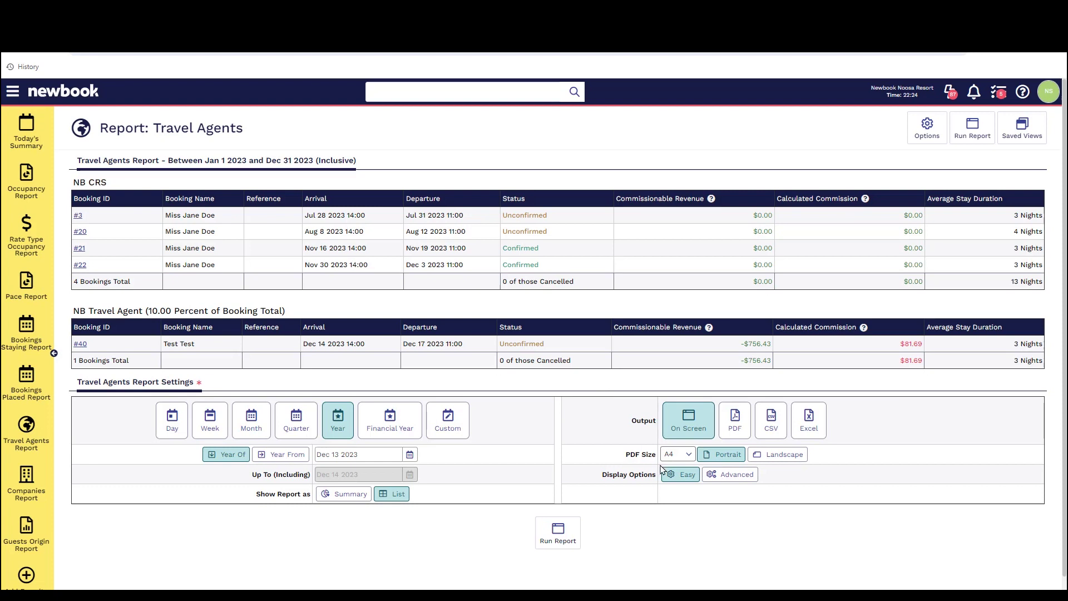
pyautogui.click(721, 479)
pyautogui.scroll(-1, 720, 482)
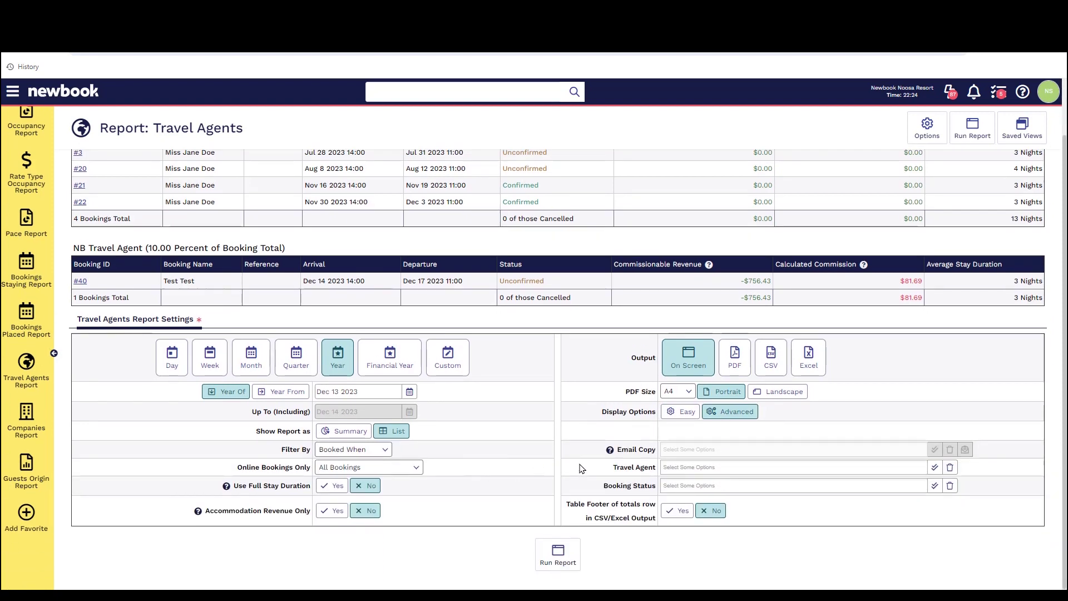
pyautogui.moveTo(605, 486); pyautogui.dragTo(657, 488)
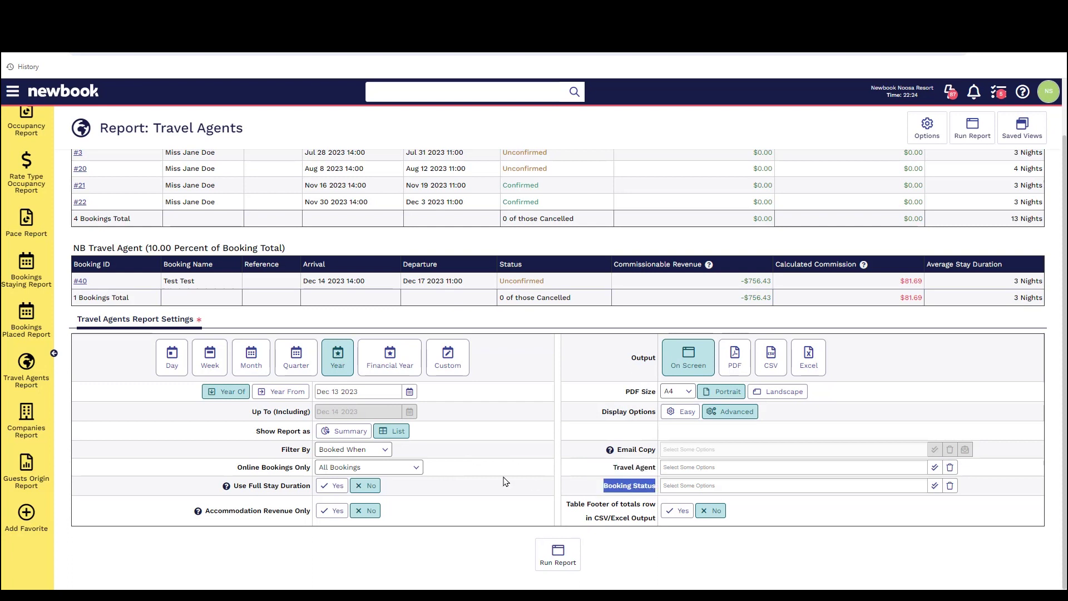
pyautogui.moveTo(237, 489); pyautogui.dragTo(315, 490)
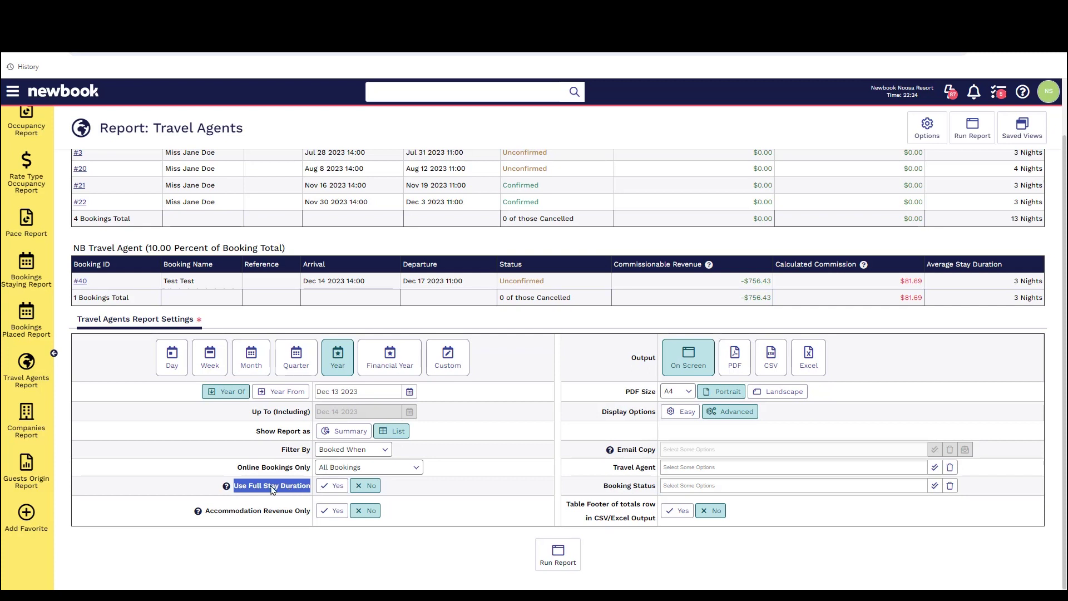
pyautogui.moveTo(226, 486)
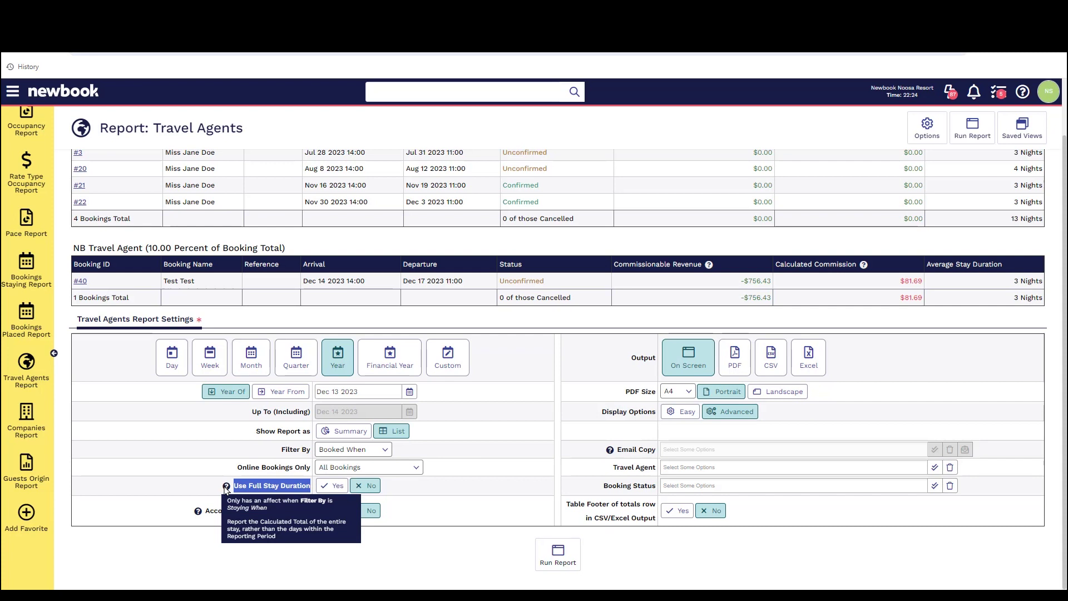
pyautogui.click(213, 519)
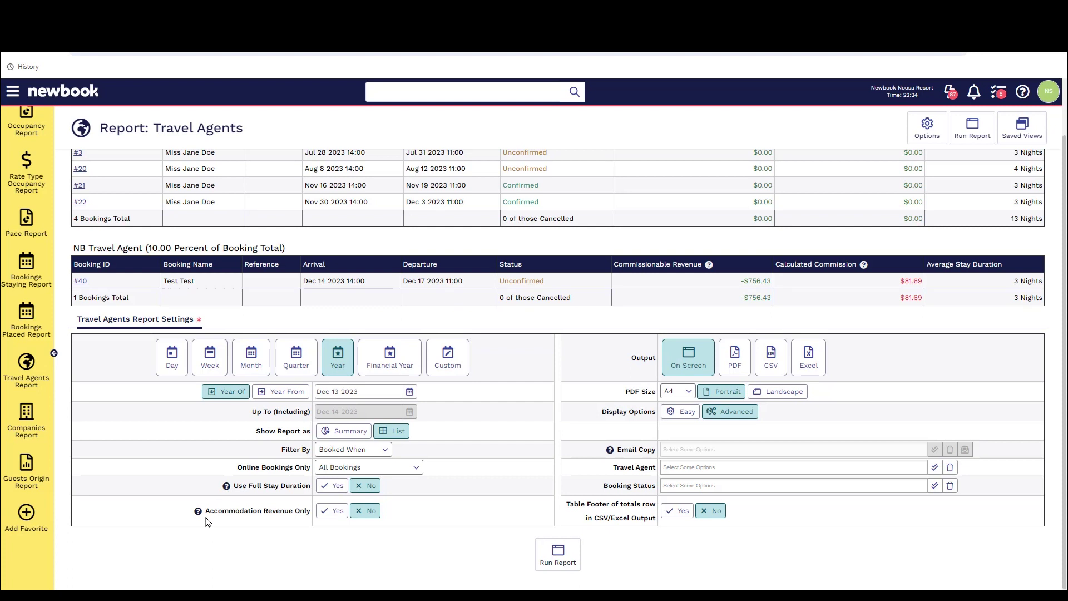
pyautogui.moveTo(205, 511); pyautogui.dragTo(319, 527)
# - Look over the Filter By choices, then set the Companies report period to Year Of Dec 13 2023
pyautogui.click(321, 527)
pyautogui.tripleClick(283, 453)
pyautogui.click(351, 449)
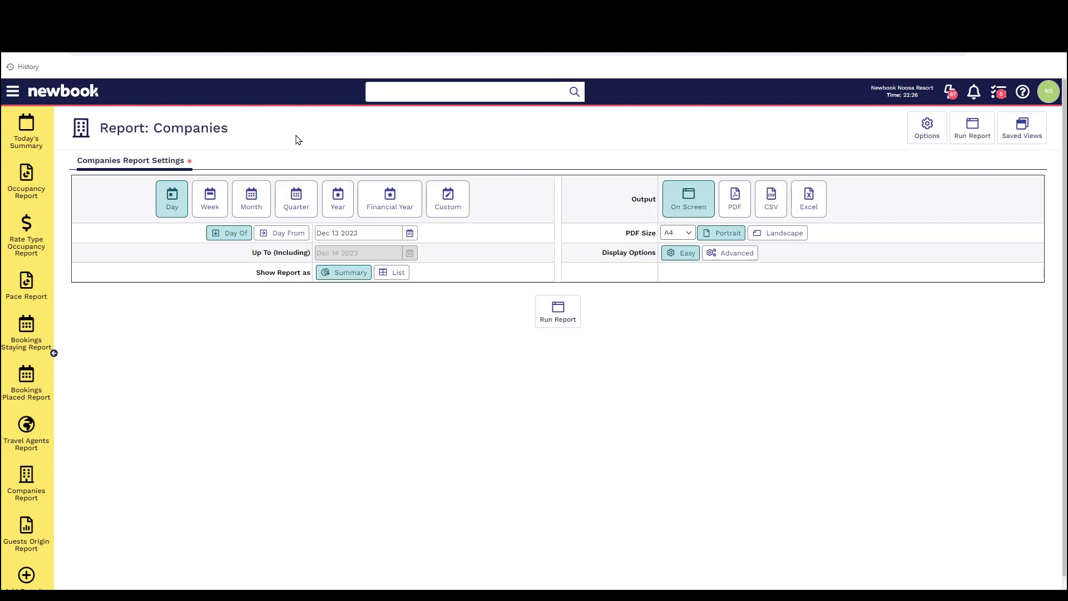
pyautogui.click(338, 199)
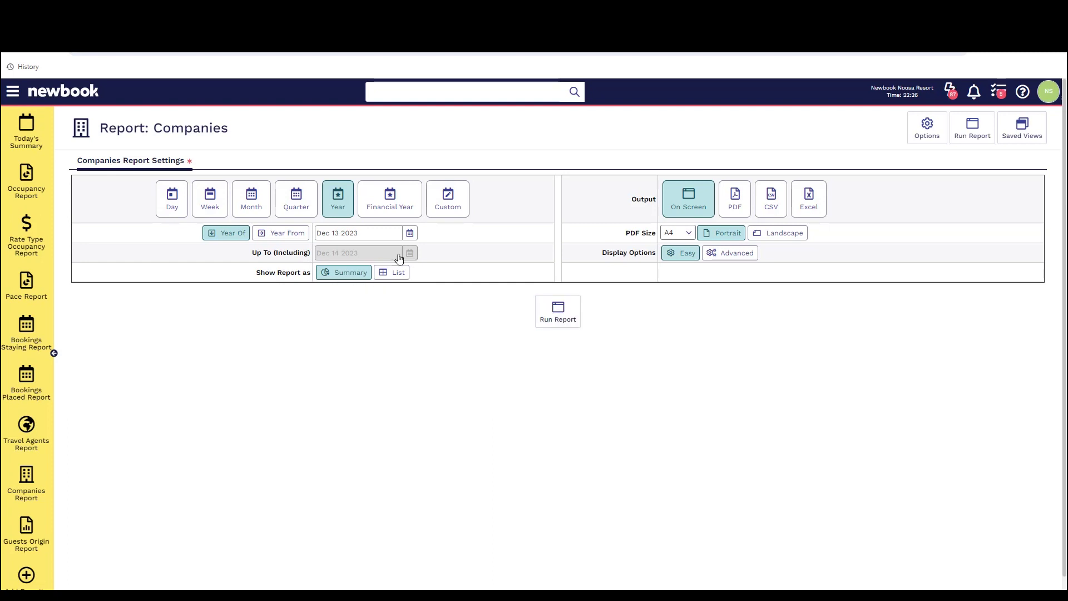
# - Run the Companies report for Jan 1–Dec 31 2023 on screen
pyautogui.click(566, 322)
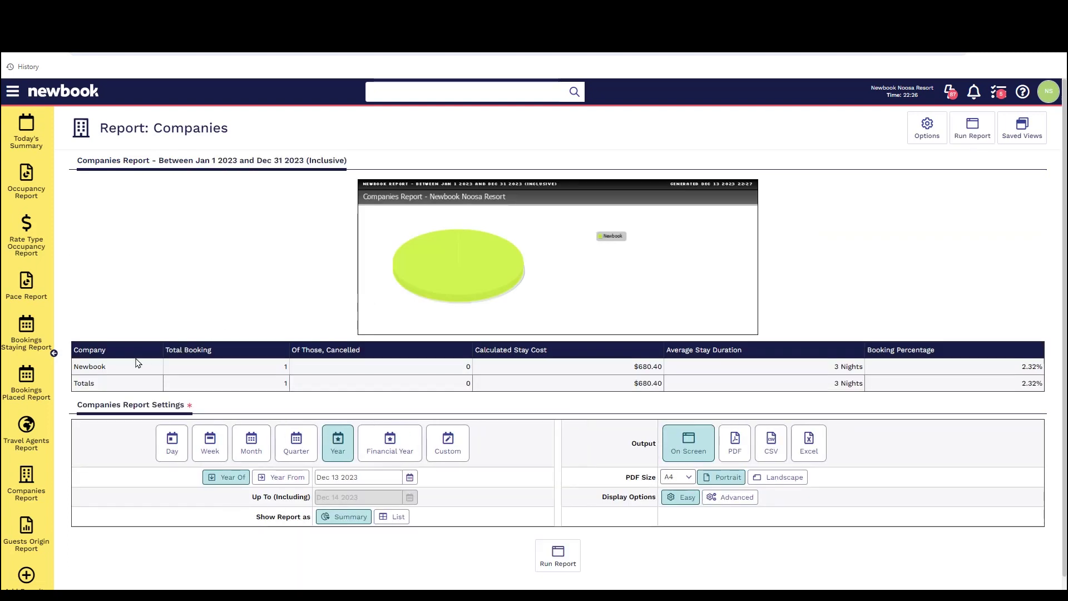
pyautogui.moveTo(79, 366); pyautogui.dragTo(107, 367)
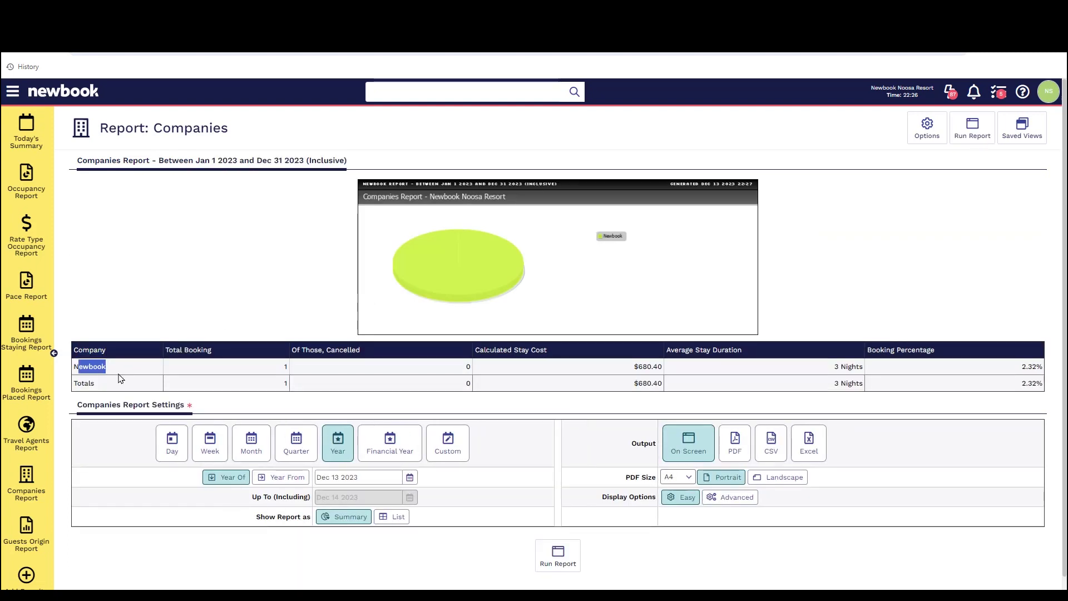
pyautogui.click(120, 379)
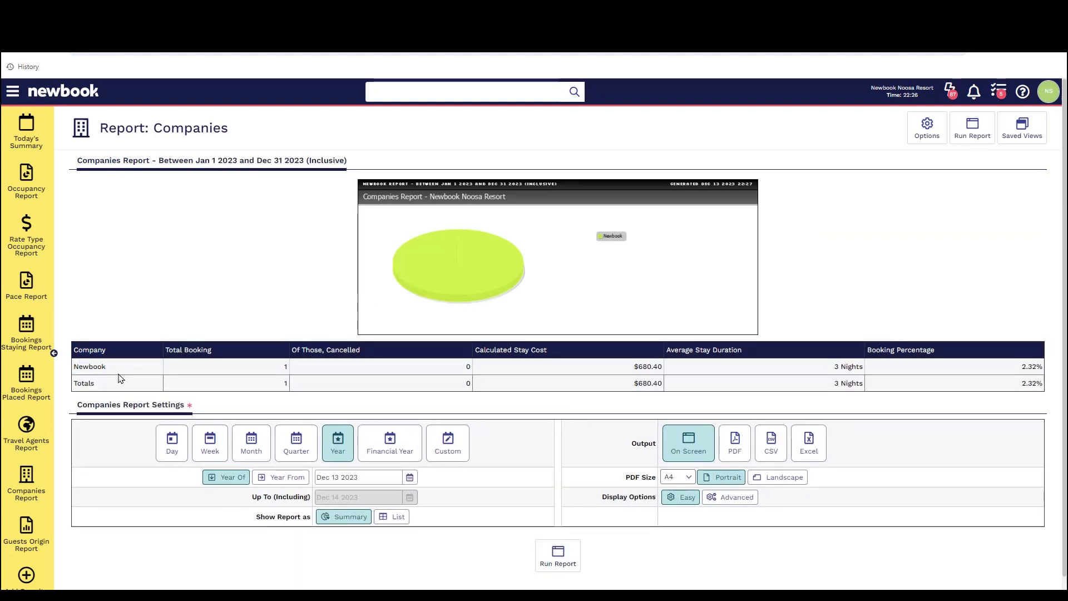
# - Show the Advanced settings and check Filter By, keeping it on Booked When
pyautogui.click(721, 497)
pyautogui.scroll(-1, 721, 504)
pyautogui.moveTo(278, 487); pyautogui.dragTo(310, 469)
pyautogui.click(354, 469)
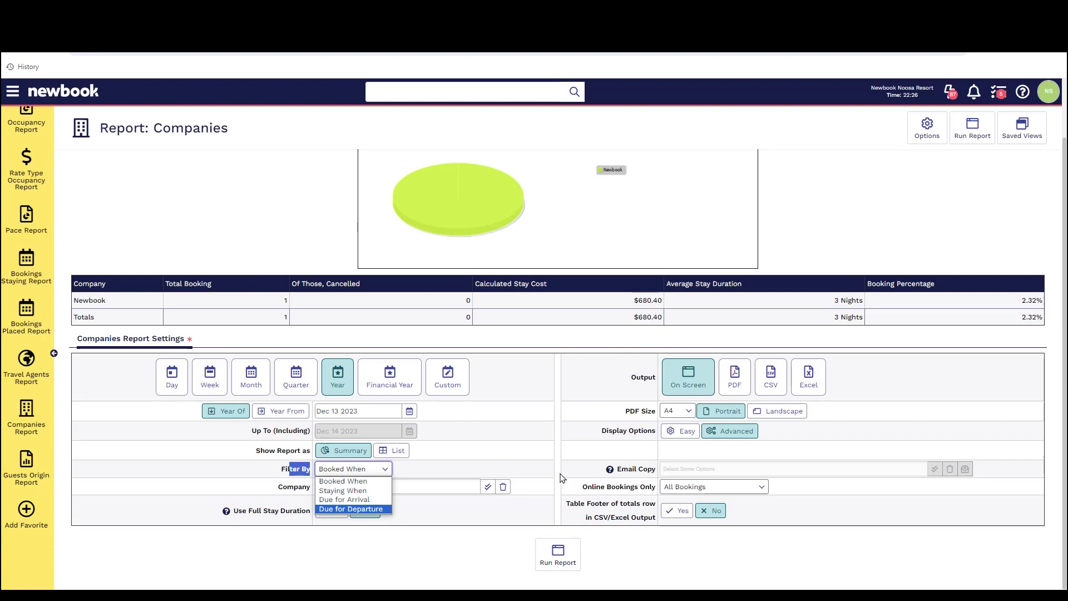
pyautogui.click(359, 528)
pyautogui.moveTo(243, 510); pyautogui.dragTo(326, 525)
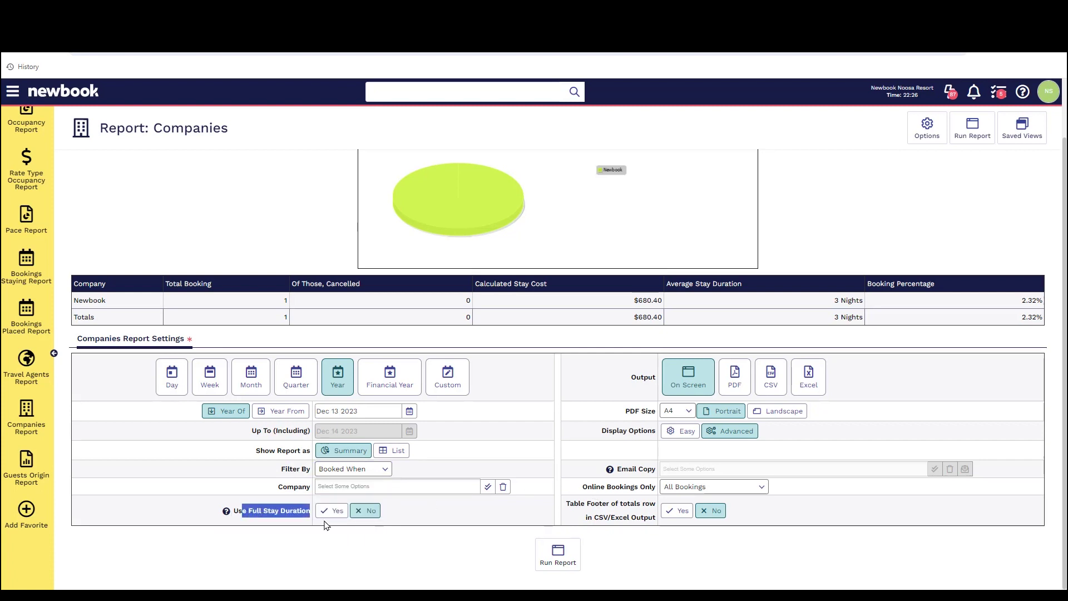
pyautogui.click(327, 532)
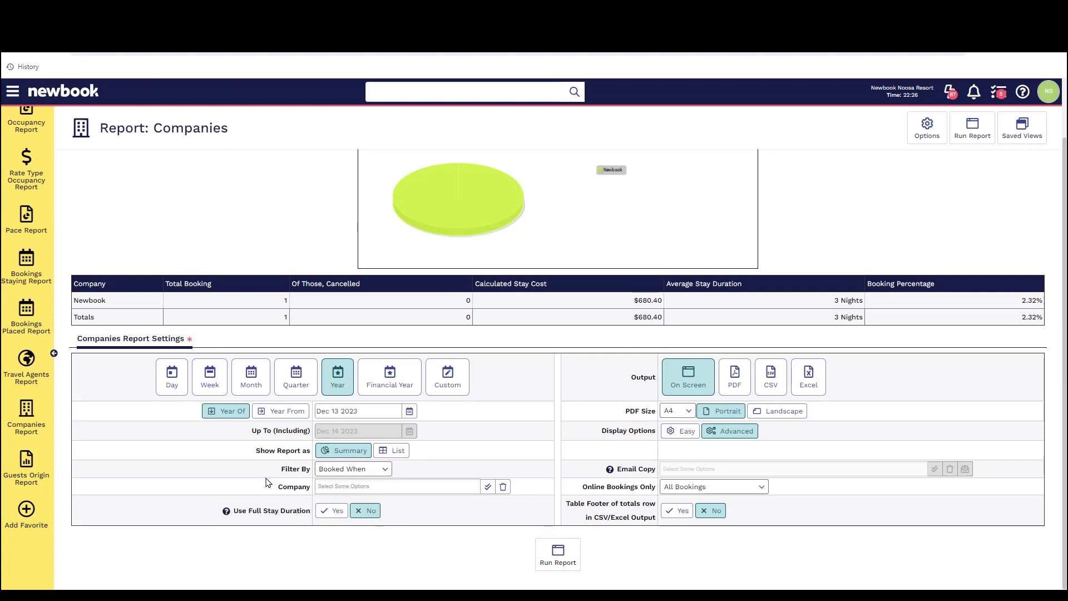
# - Review the Newbook row: 1 booking, 0 cancelled, $680.40 stay cost
pyautogui.doubleClick(74, 306)
pyautogui.moveTo(283, 305); pyautogui.dragTo(295, 309)
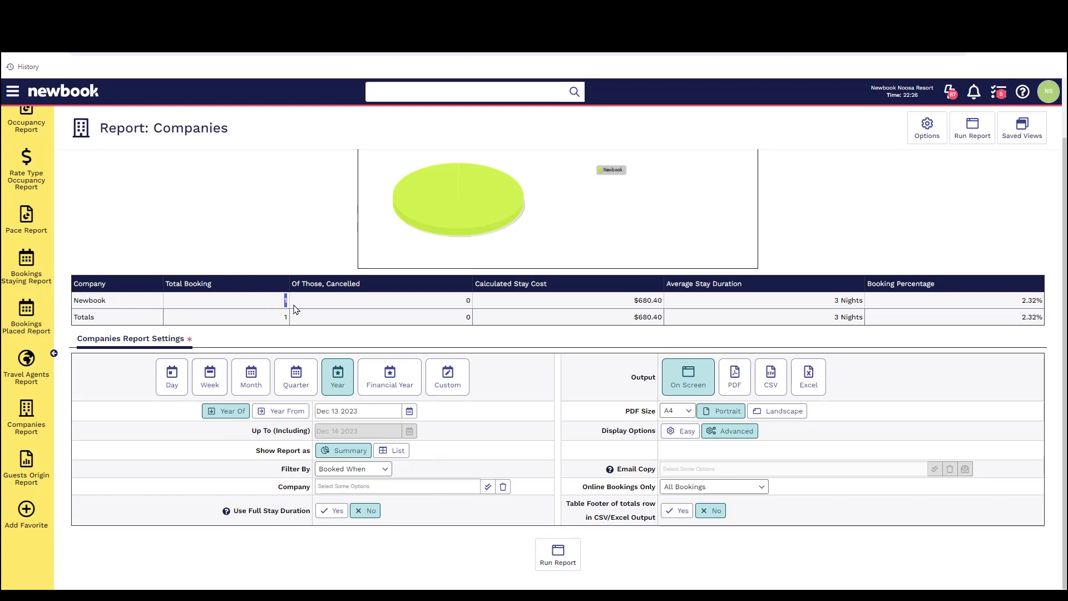
pyautogui.doubleClick(469, 303)
pyautogui.doubleClick(648, 301)
pyautogui.click(1028, 318)
# - Find Scheduled Reports through the menu search 'sche' and start adding a new scheduled report
pyautogui.click(12, 92)
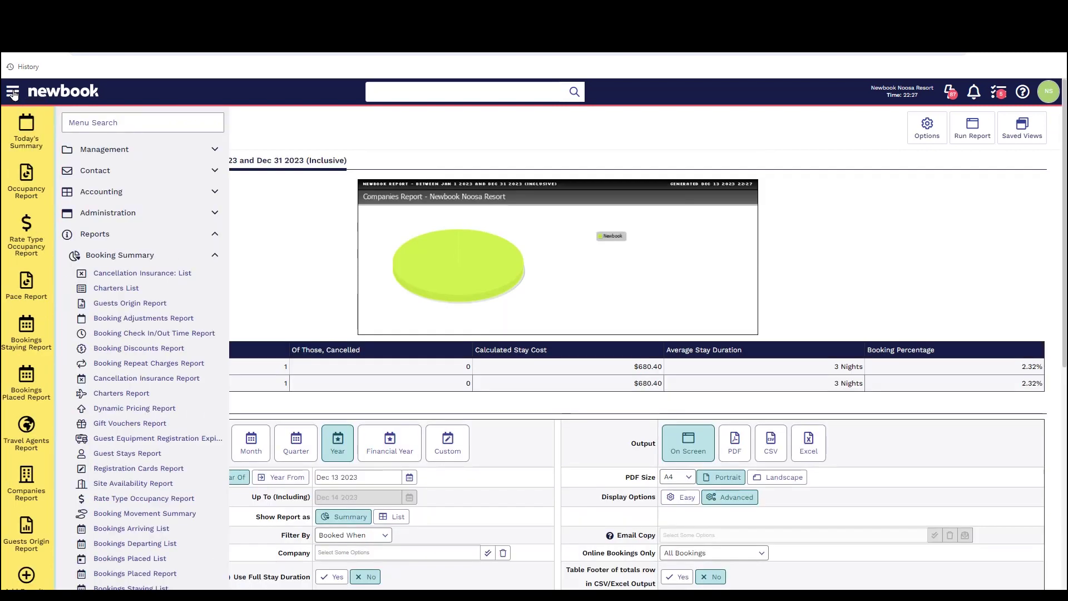
pyautogui.write('sc')
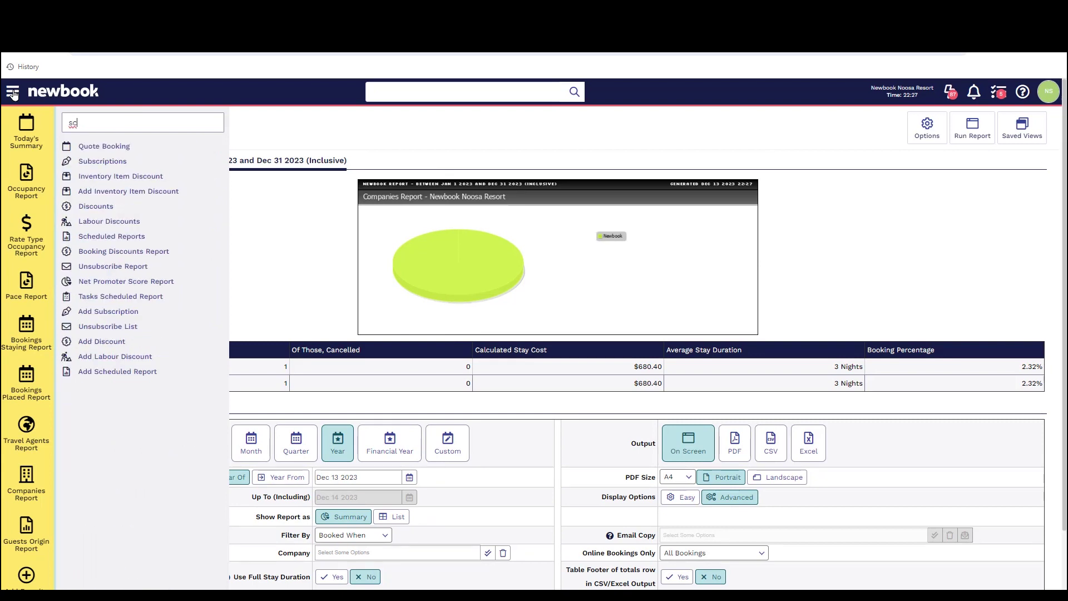
pyautogui.write('h')
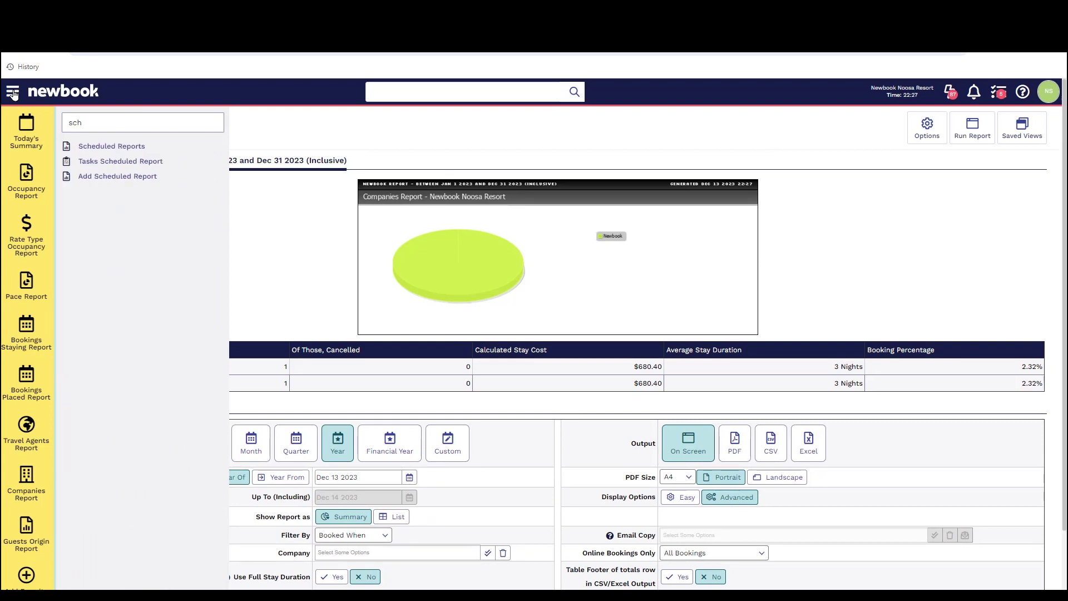
pyautogui.write('e')
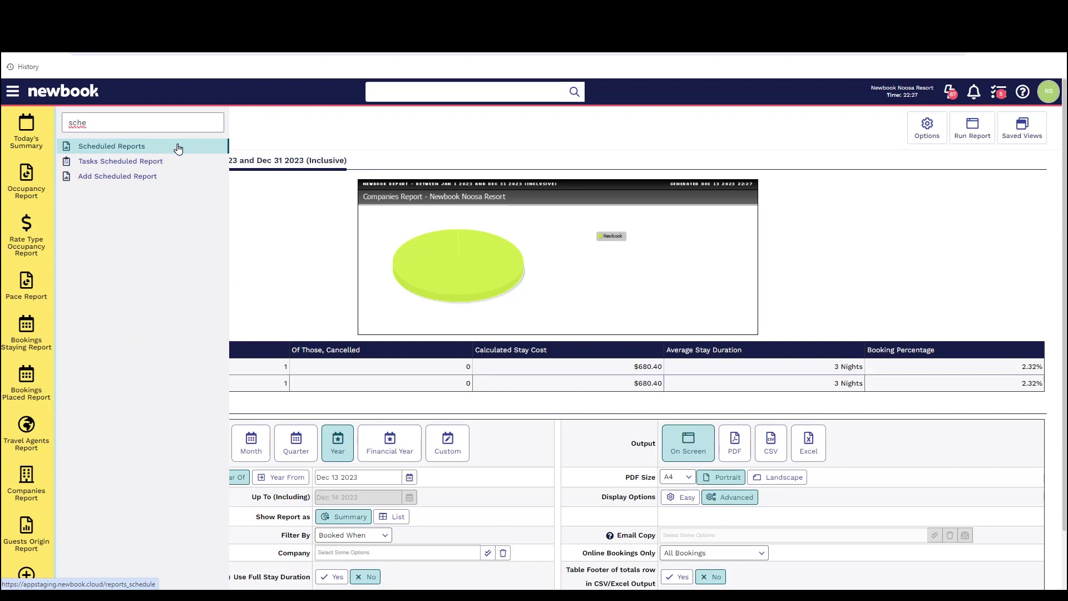
pyautogui.click(101, 147)
pyautogui.click(1009, 144)
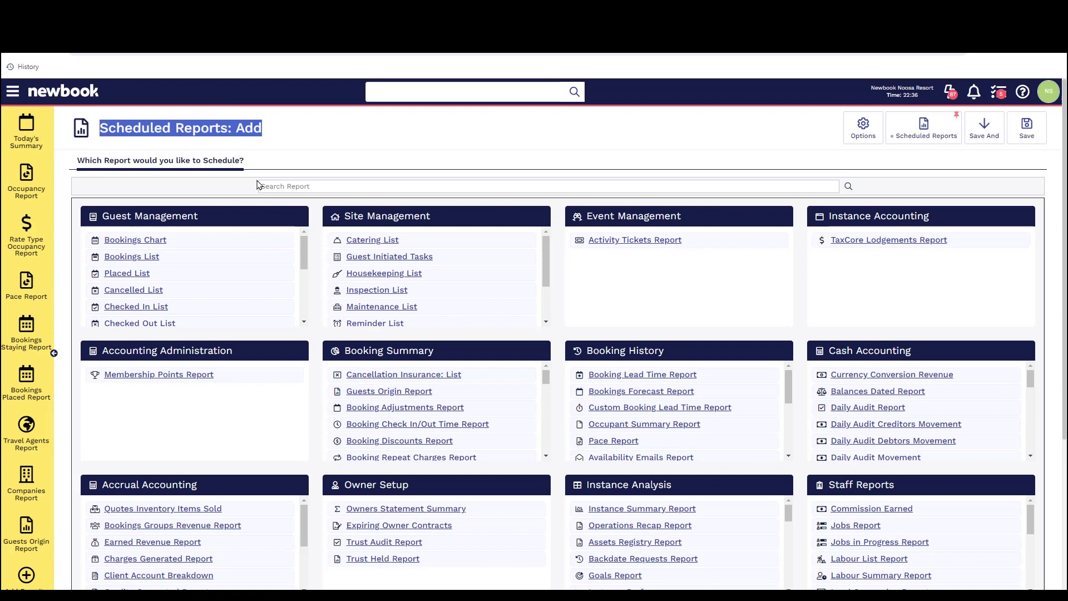
pyautogui.moveTo(244, 162); pyautogui.dragTo(116, 161)
# - Search 'stay', pick Bookings Staying Report to schedule, and review its name, attachment and settings fields
pyautogui.click(265, 187)
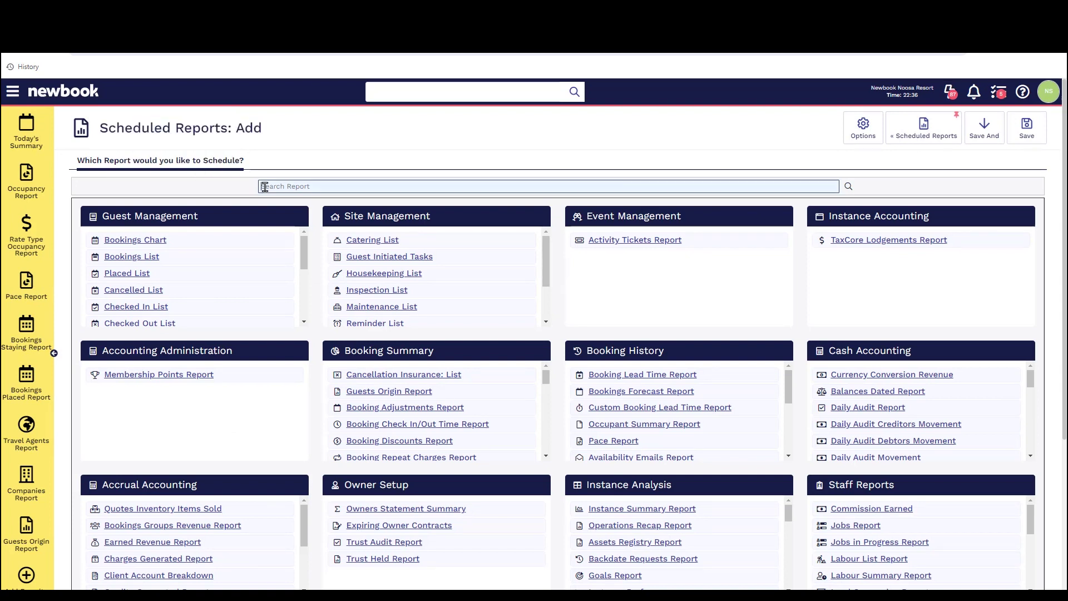
pyautogui.write('stay')
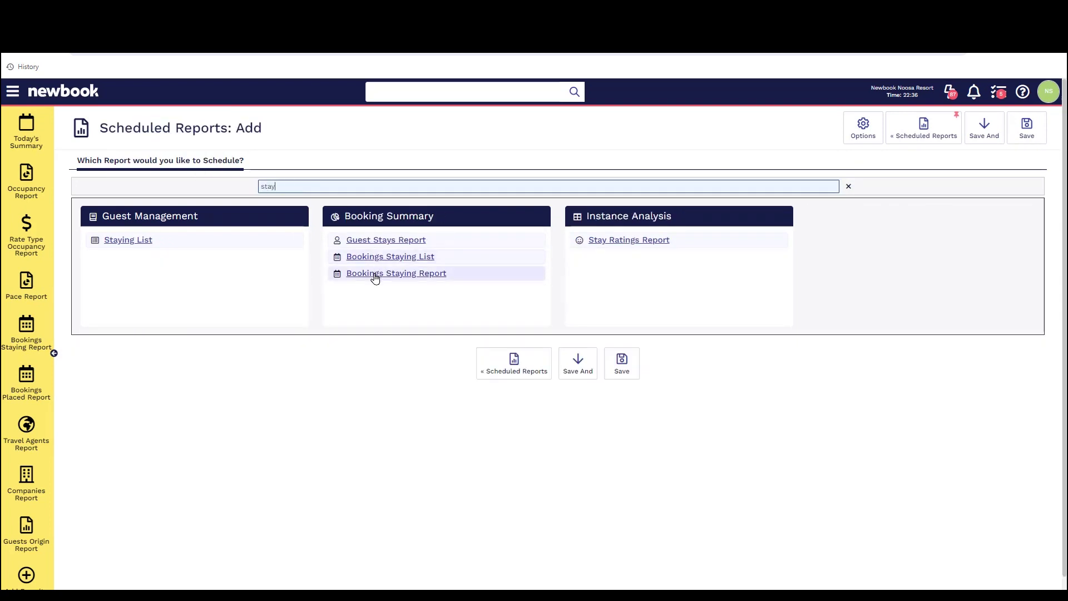
pyautogui.click(375, 273)
pyautogui.moveTo(300, 201); pyautogui.dragTo(364, 200)
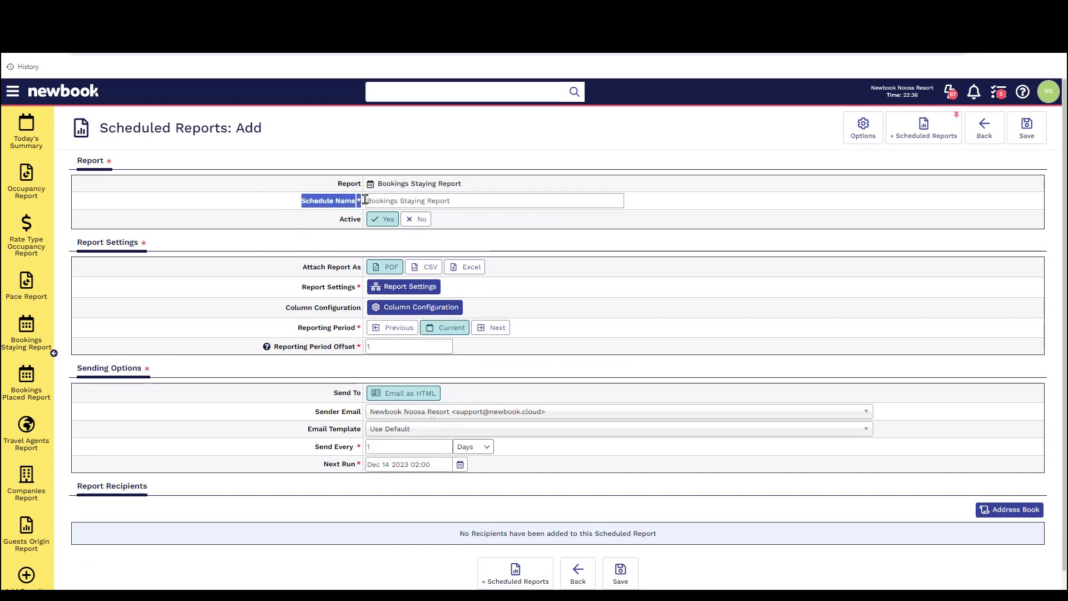
pyautogui.moveTo(298, 267); pyautogui.dragTo(363, 270)
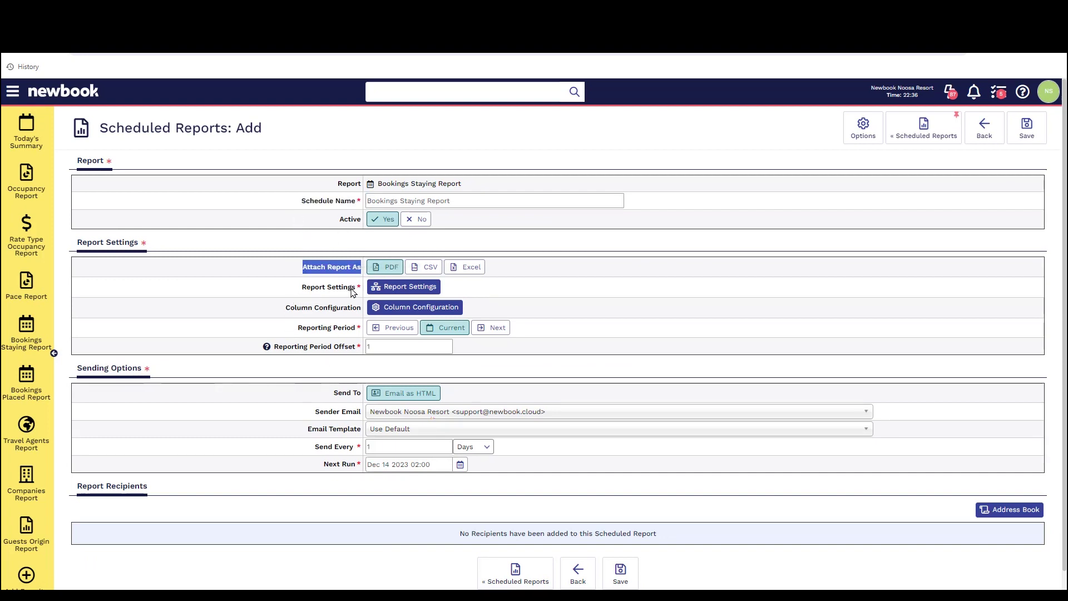
pyautogui.moveTo(356, 287); pyautogui.dragTo(304, 287)
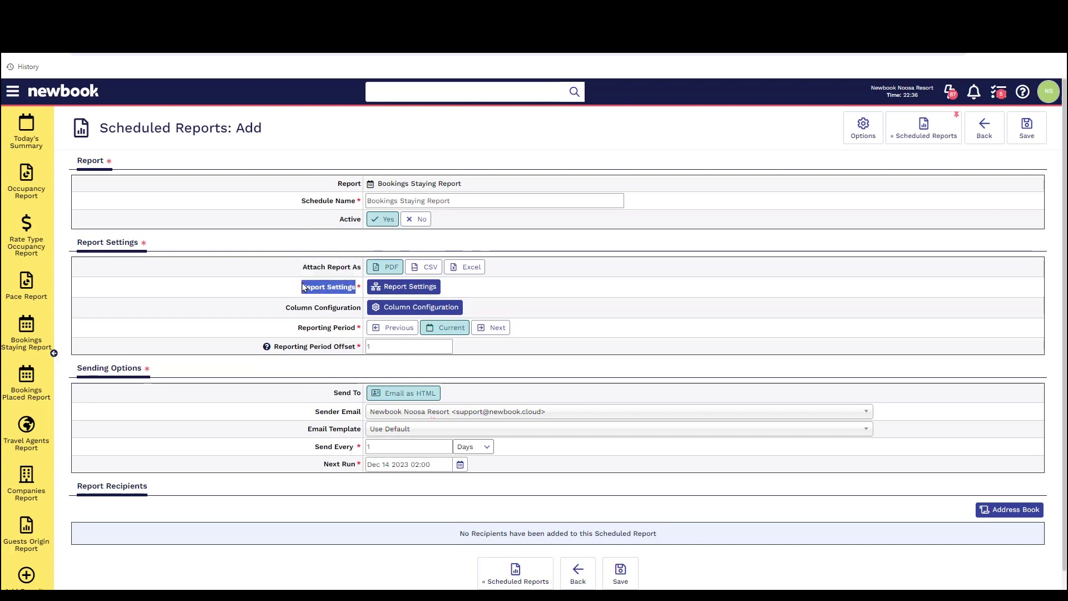
pyautogui.click(390, 287)
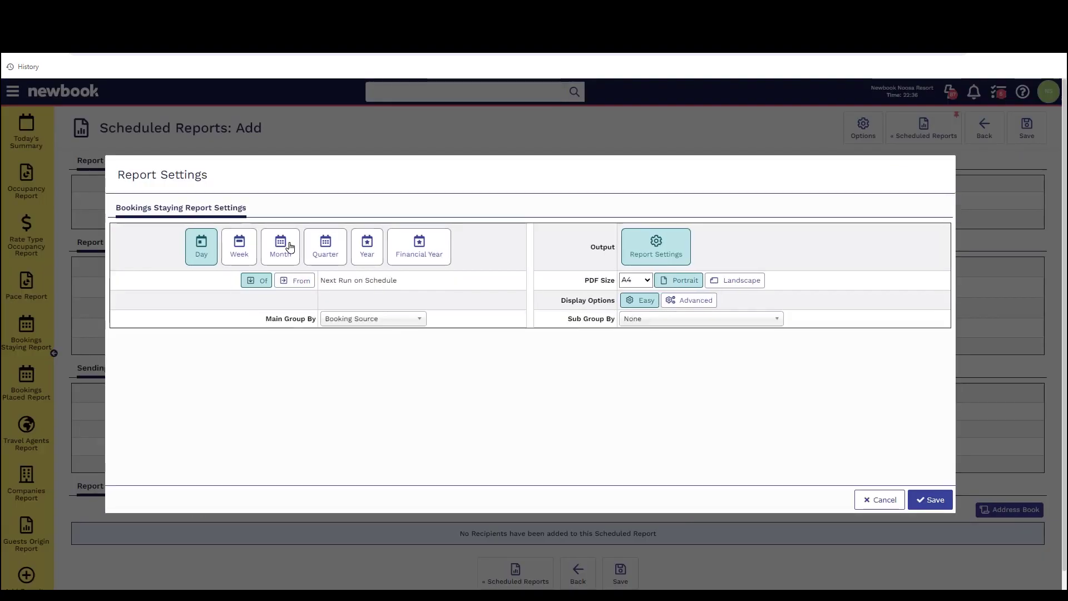
pyautogui.click(885, 500)
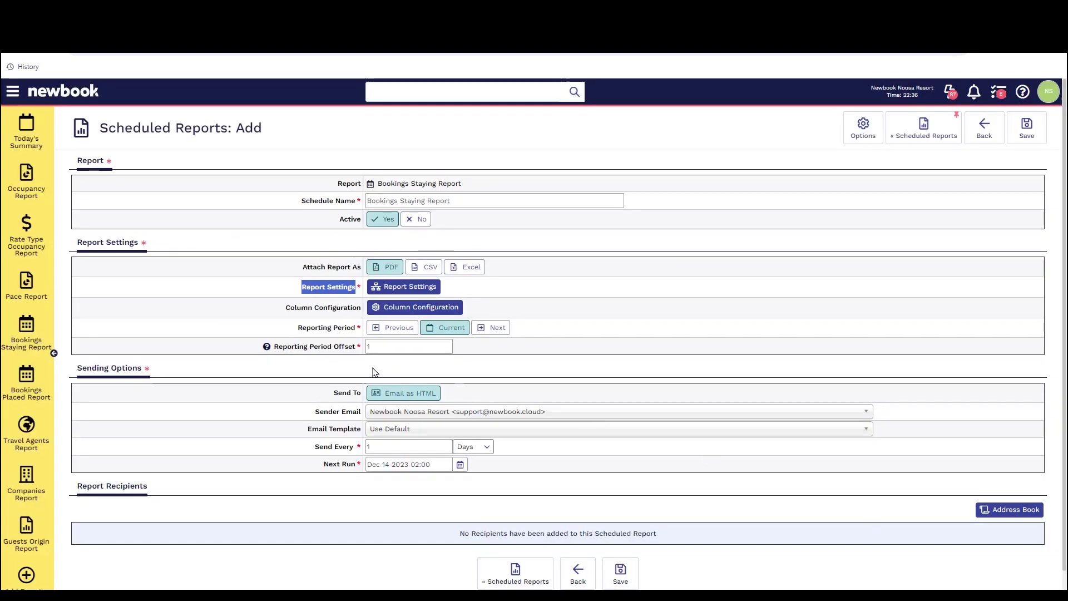
pyautogui.moveTo(295, 329); pyautogui.dragTo(373, 331)
pyautogui.moveTo(307, 446); pyautogui.dragTo(378, 446)
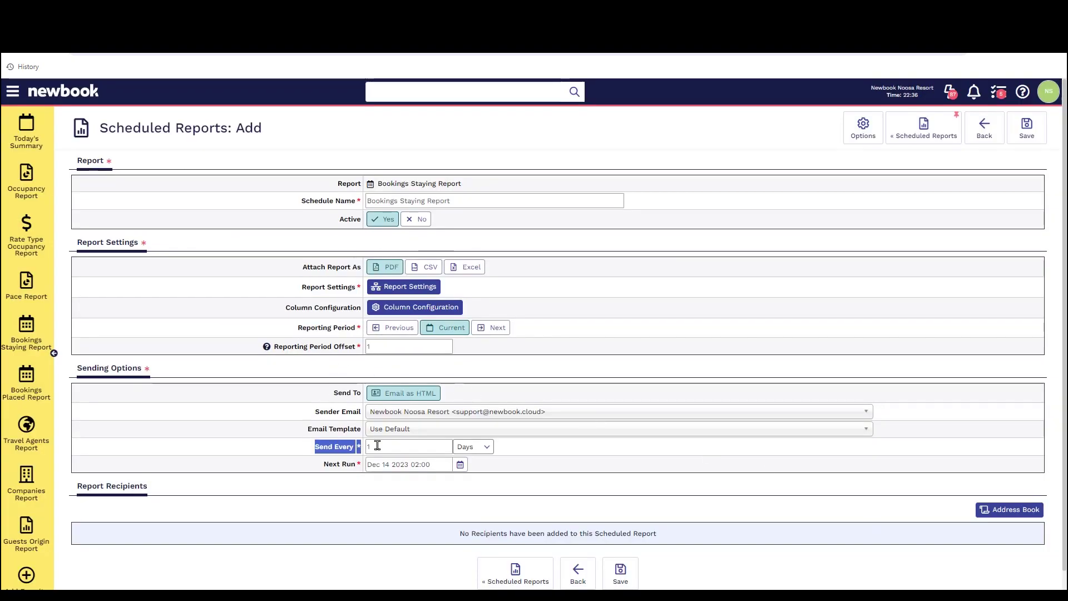
pyautogui.moveTo(320, 470); pyautogui.dragTo(364, 465)
pyautogui.click(1024, 509)
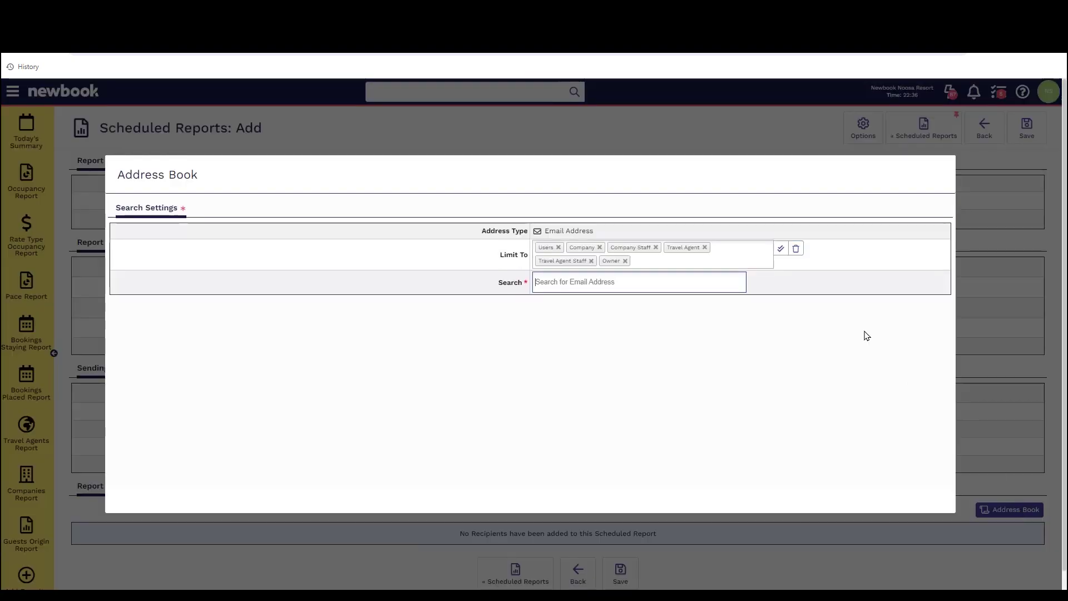
pyautogui.click(874, 338)
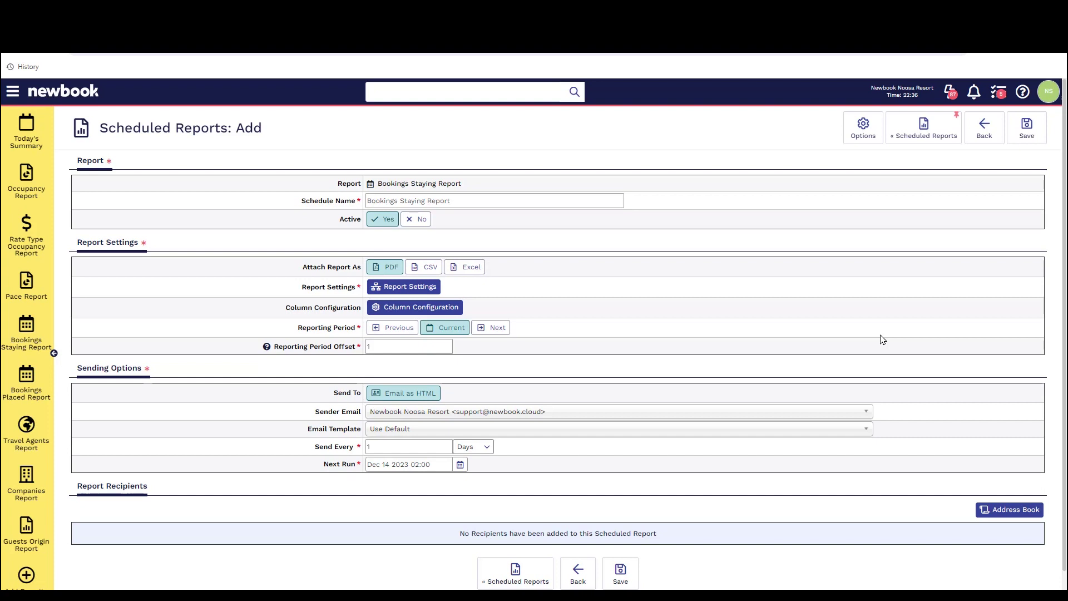
# - Open the Knowledge Base help panel showing recommended Scheduled Reports articles: Overview, Add, Edit, Deactivate, FAQ
pyautogui.click(1022, 93)
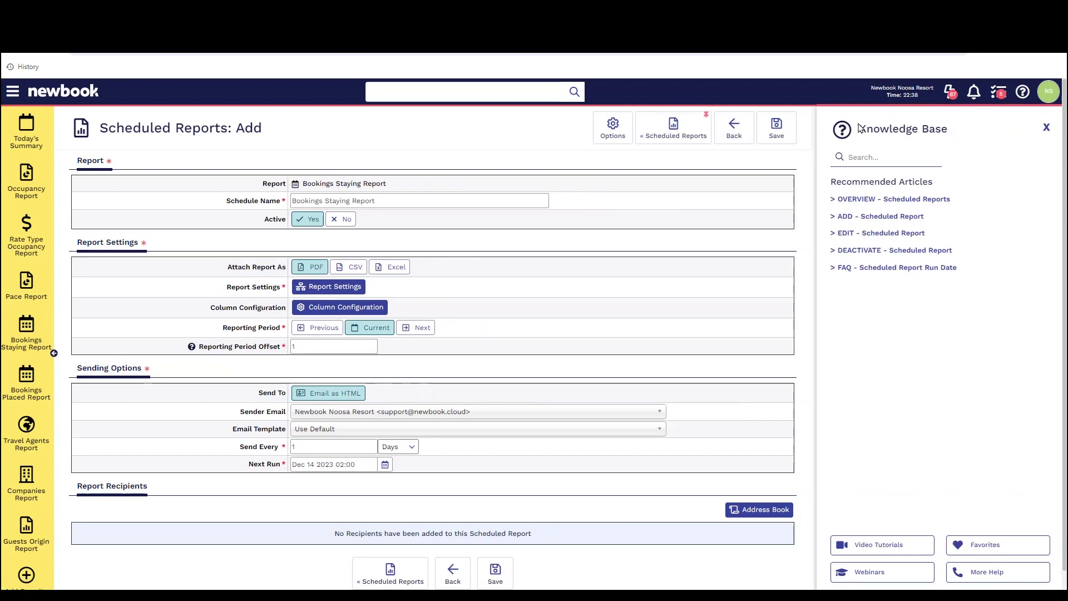
pyautogui.moveTo(840, 182); pyautogui.dragTo(946, 192)
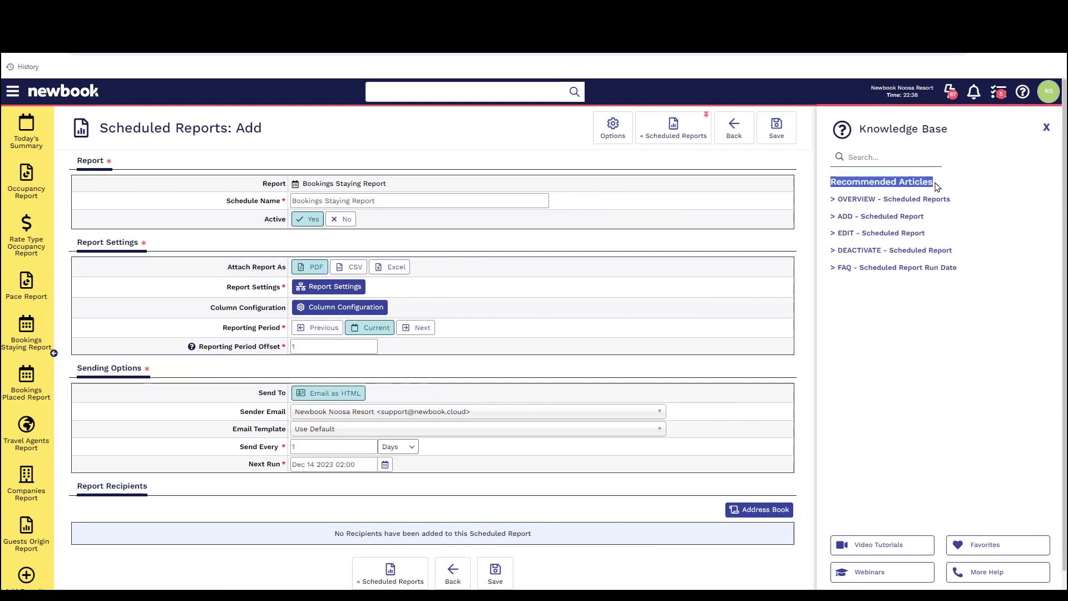
pyautogui.click(935, 186)
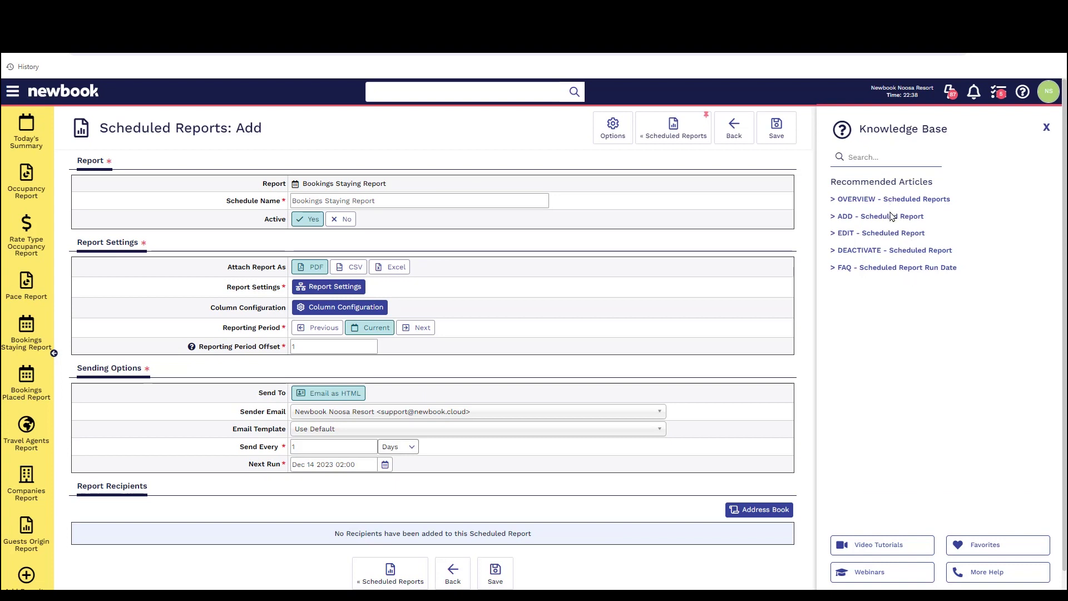